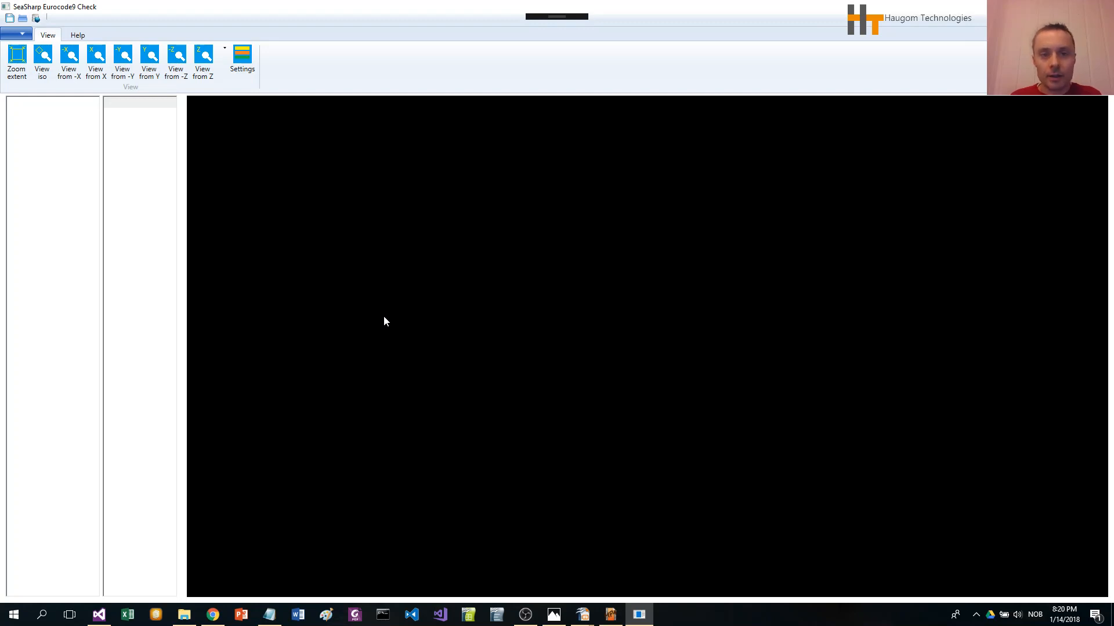
# Create a new project file named PlateField in the SeaSharpe folder
pyautogui.click(37, 19)
pyautogui.click(36, 19)
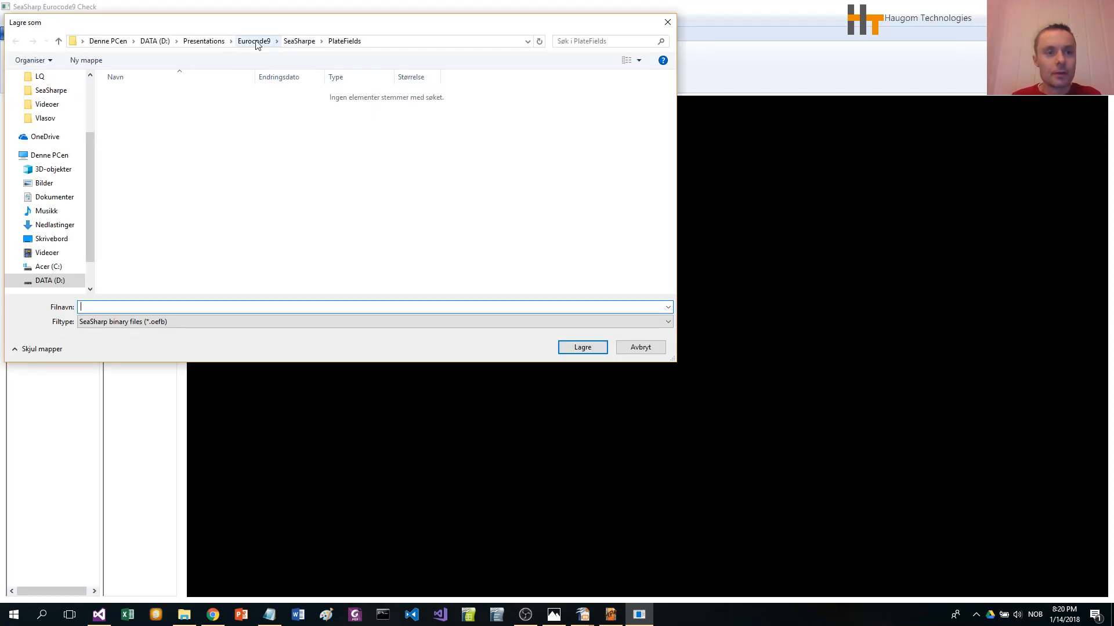
pyautogui.click(296, 41)
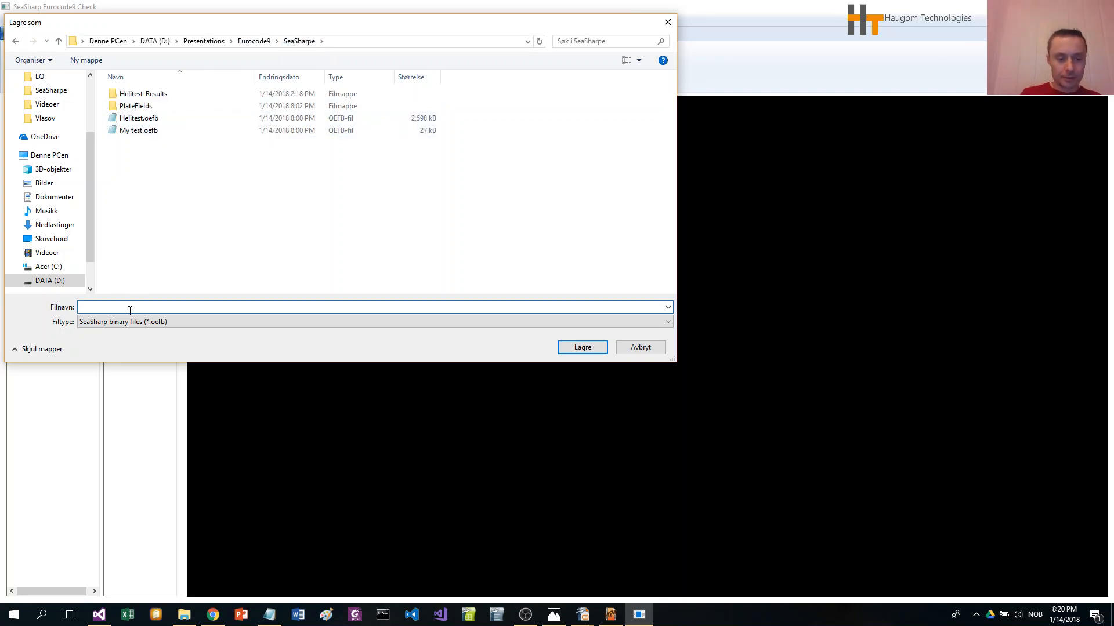
pyautogui.write('PlateFi')
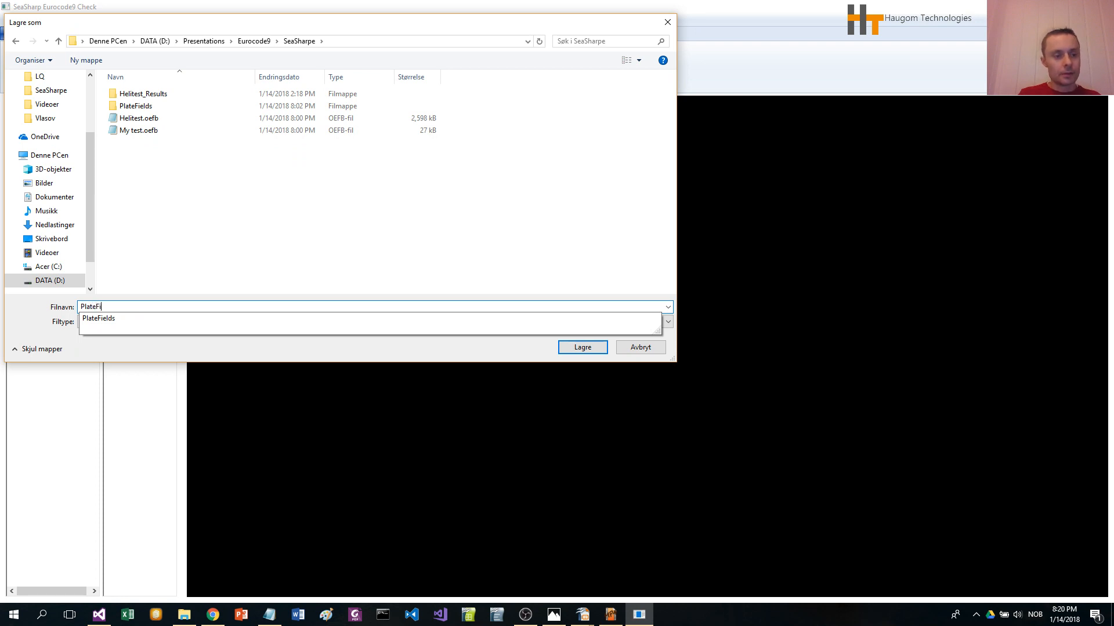
pyautogui.write('l')
pyautogui.press('BackSpace')
pyautogui.write('eld')
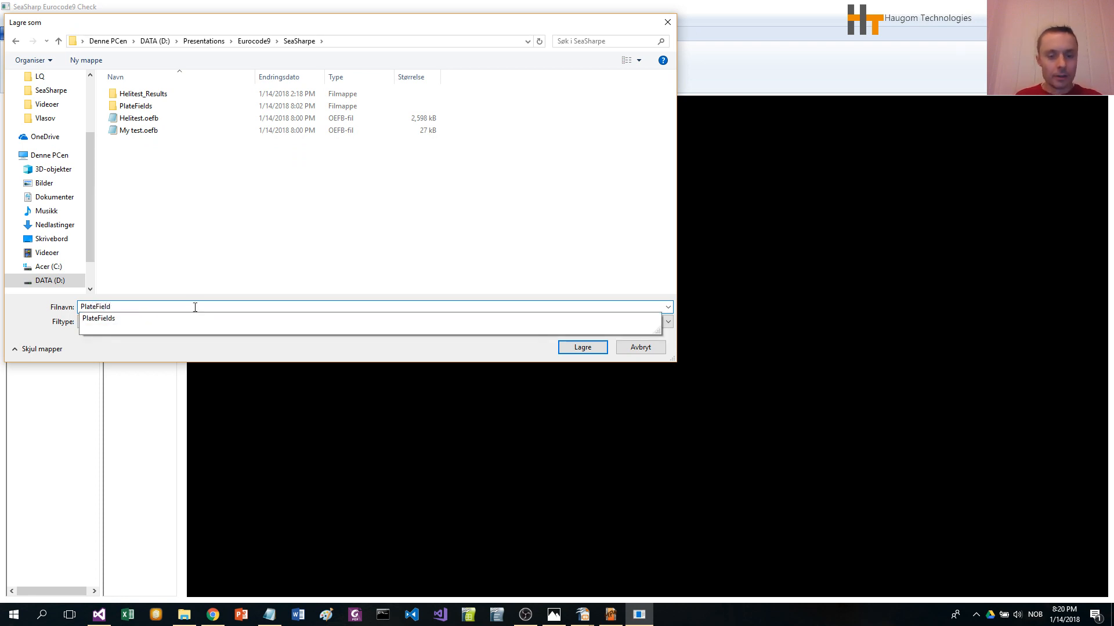
pyautogui.click(580, 346)
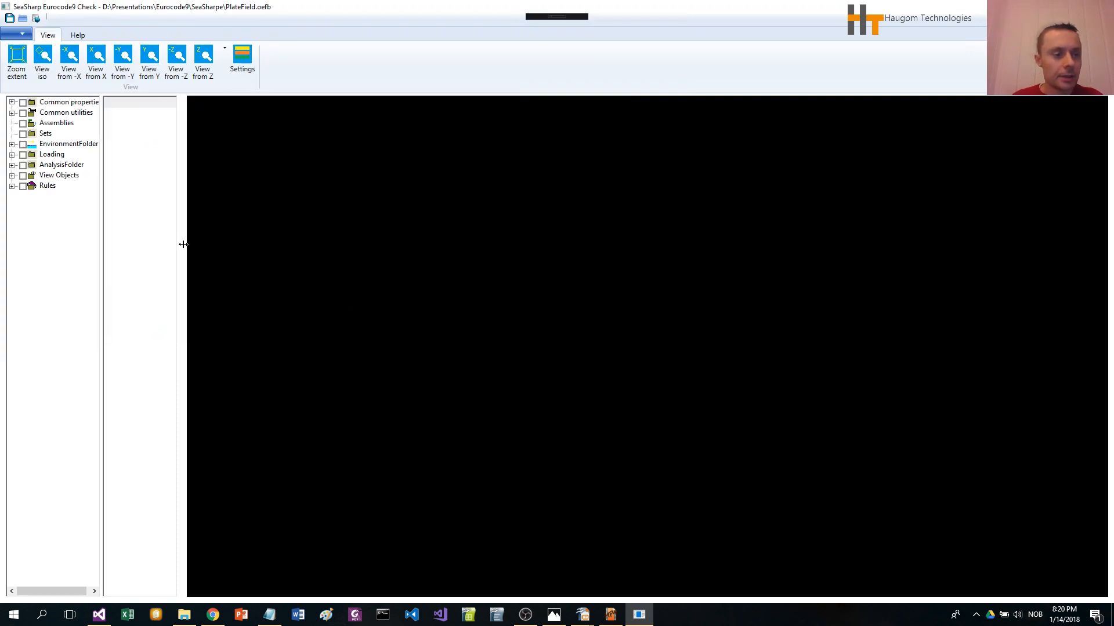
# Widen the tree and list panes and create a new assembly named "Plate fields"
pyautogui.moveTo(184, 243); pyautogui.dragTo(236, 251)
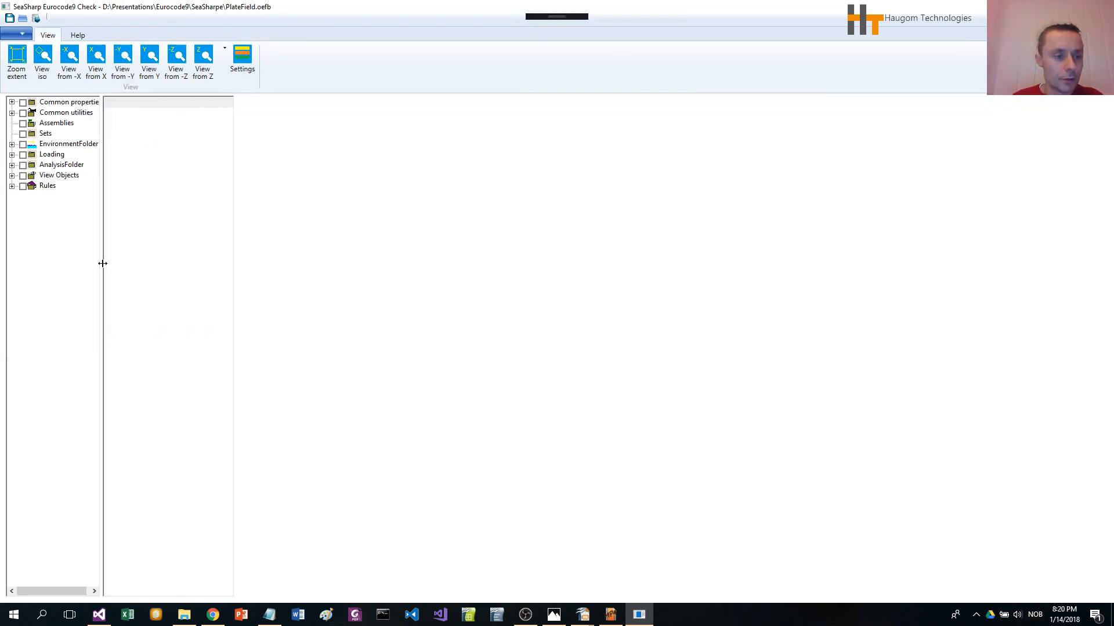
pyautogui.moveTo(102, 261); pyautogui.dragTo(146, 261)
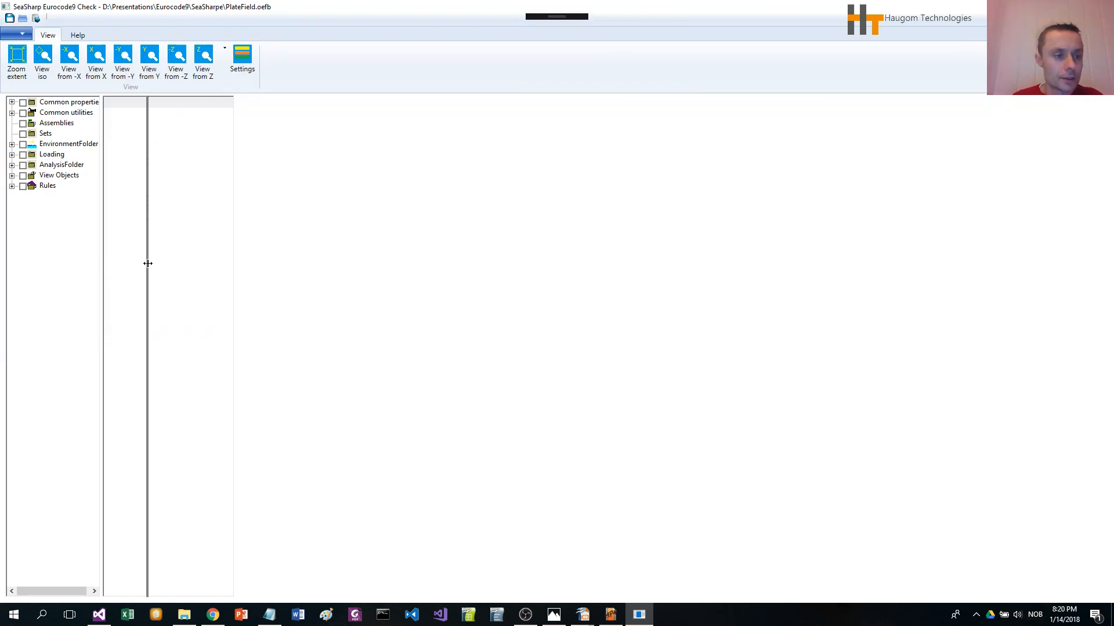
pyautogui.rightClick(56, 123)
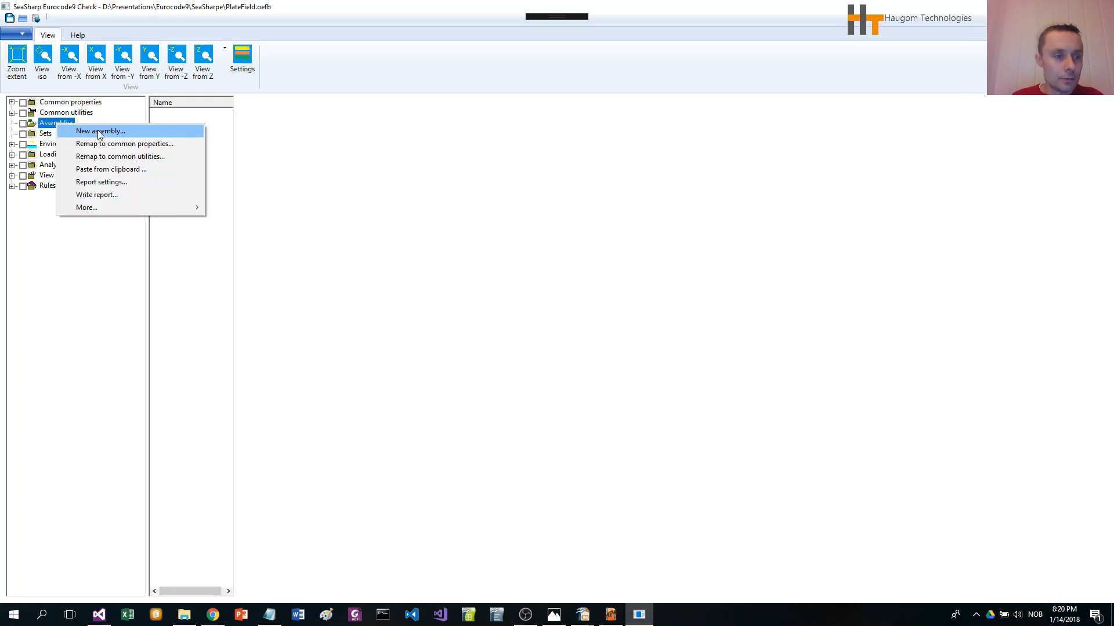
pyautogui.click(98, 131)
pyautogui.moveTo(169, 104); pyautogui.dragTo(130, 106)
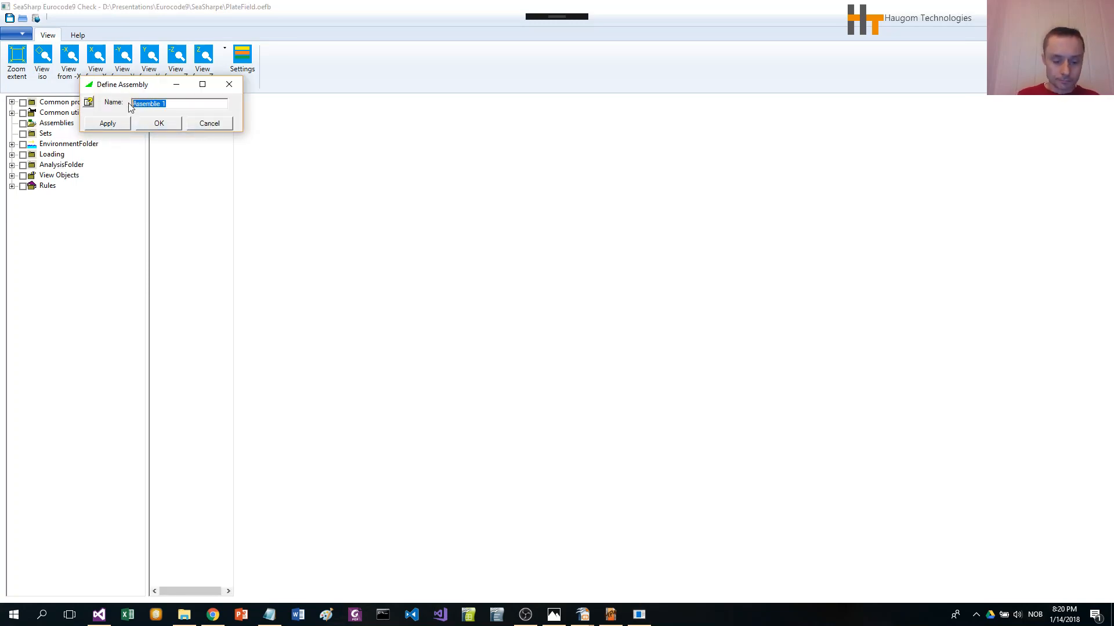
pyautogui.write('Plate field')
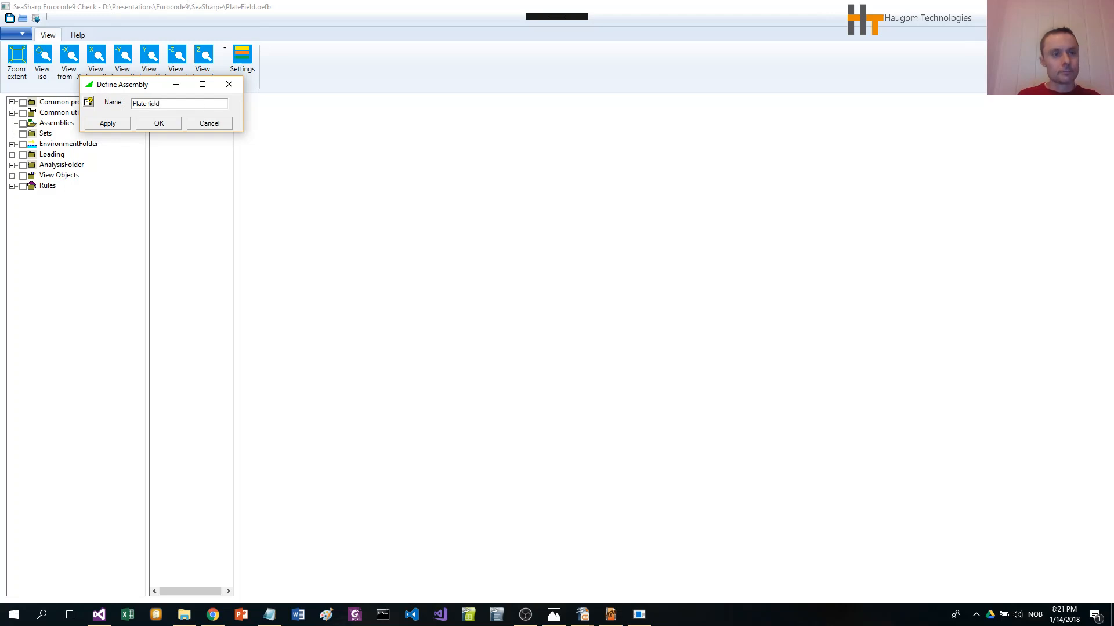
pyautogui.write('s')
pyautogui.click(158, 123)
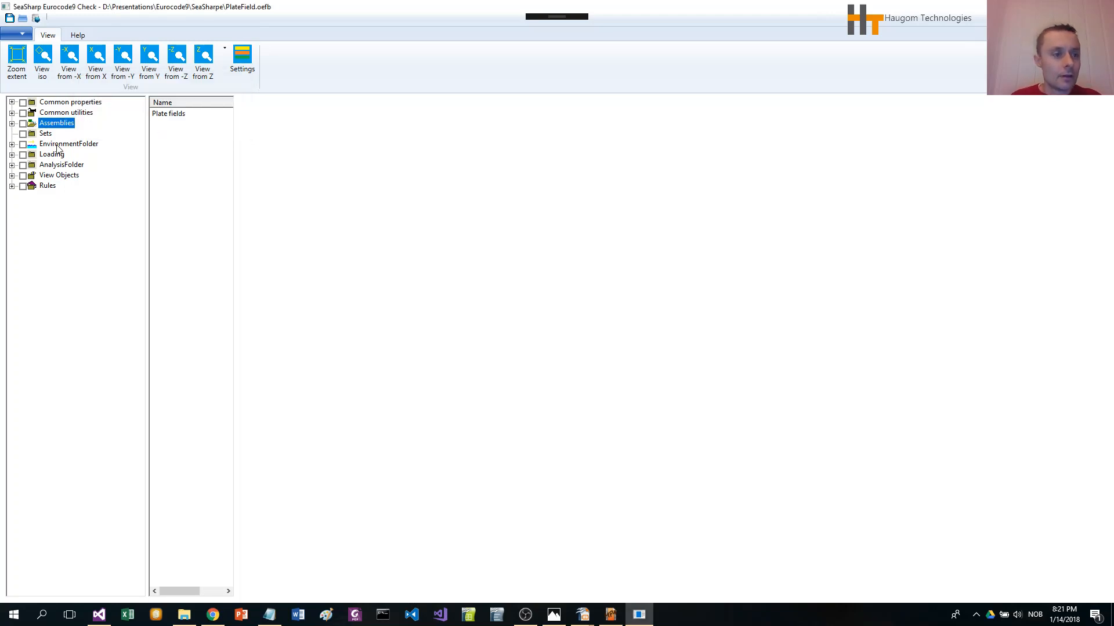
# Expand the Plate fields assembly in the tree and widen the list and tree panes further
pyautogui.click(11, 123)
pyautogui.click(23, 134)
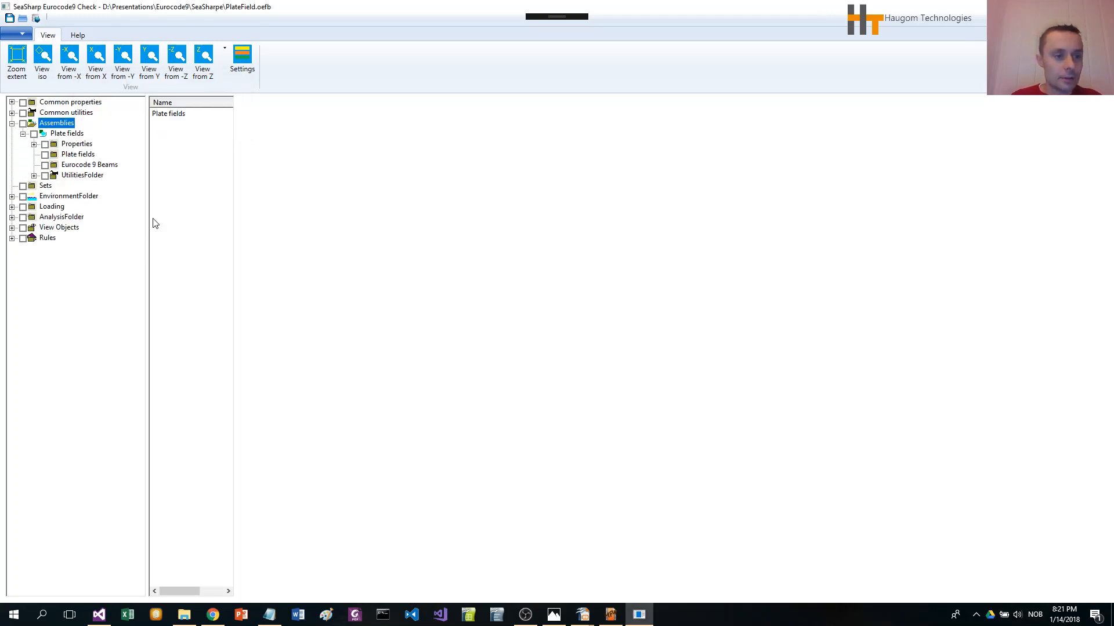
pyautogui.moveTo(235, 279); pyautogui.dragTo(309, 279)
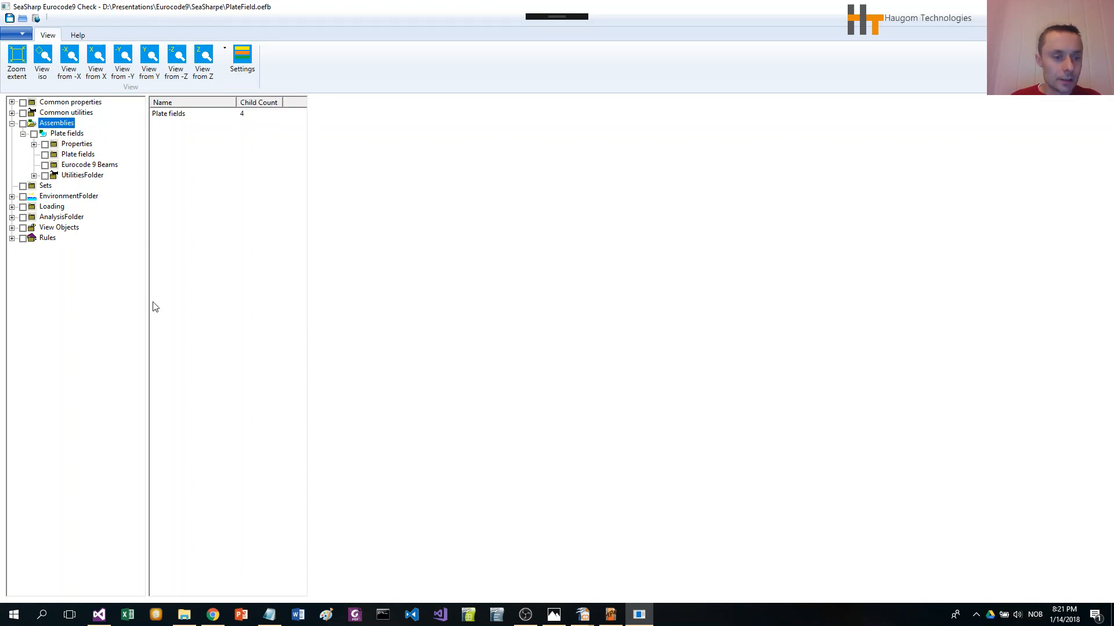
pyautogui.moveTo(147, 300); pyautogui.dragTo(196, 301)
# Start detecting plate fields from a FEM file, choosing 20151014_115742_T1.FEM from the PlateFields folder
pyautogui.rightClick(78, 155)
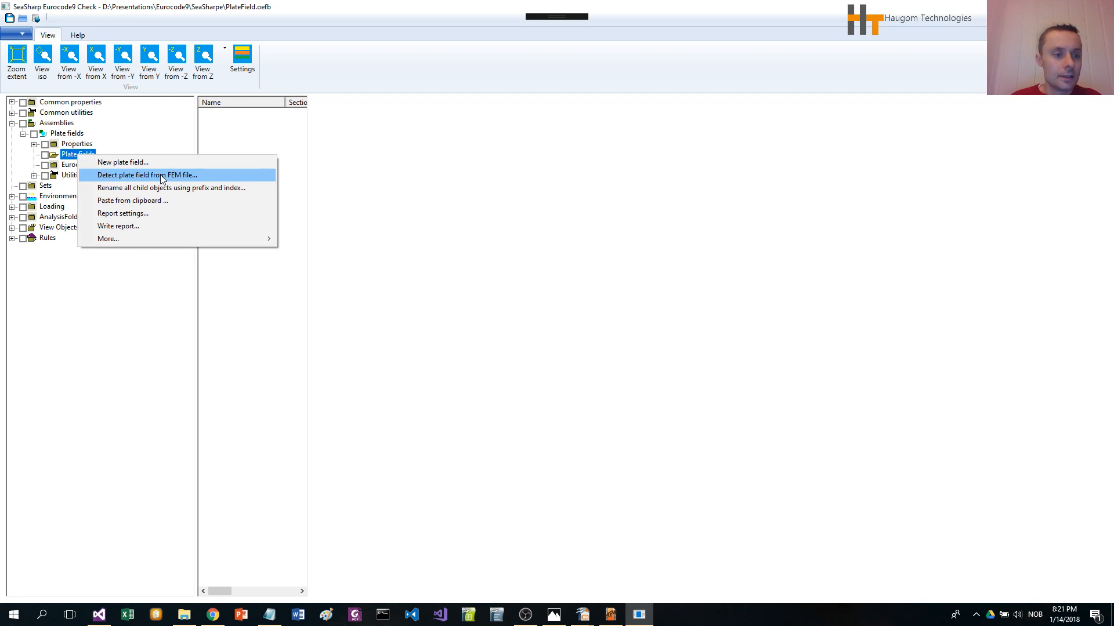
pyautogui.click(163, 175)
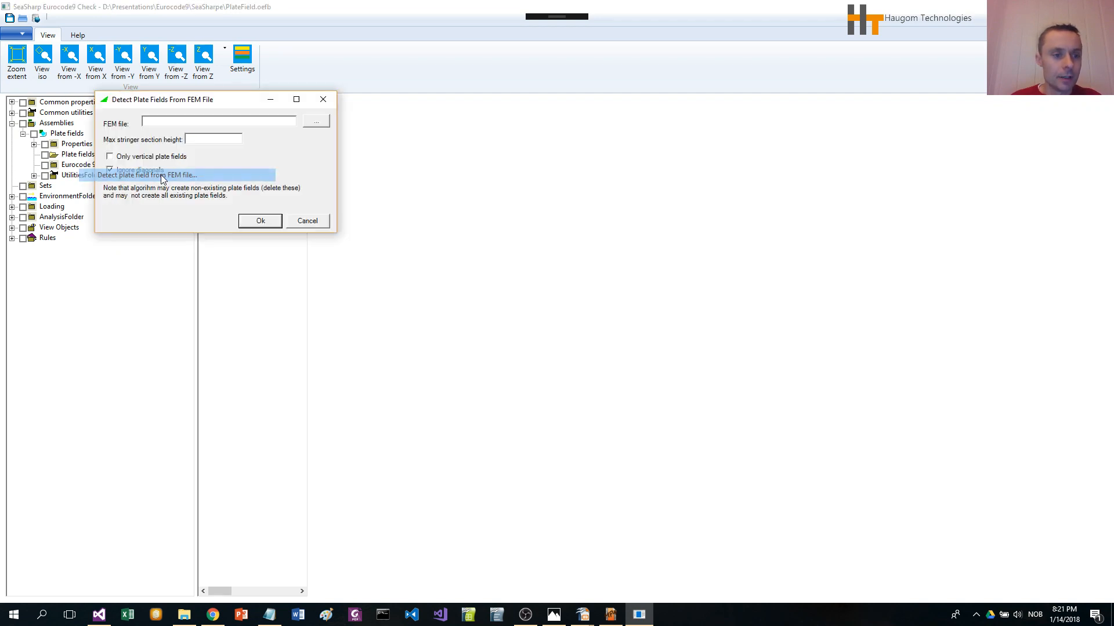
pyautogui.moveTo(214, 109); pyautogui.dragTo(343, 176)
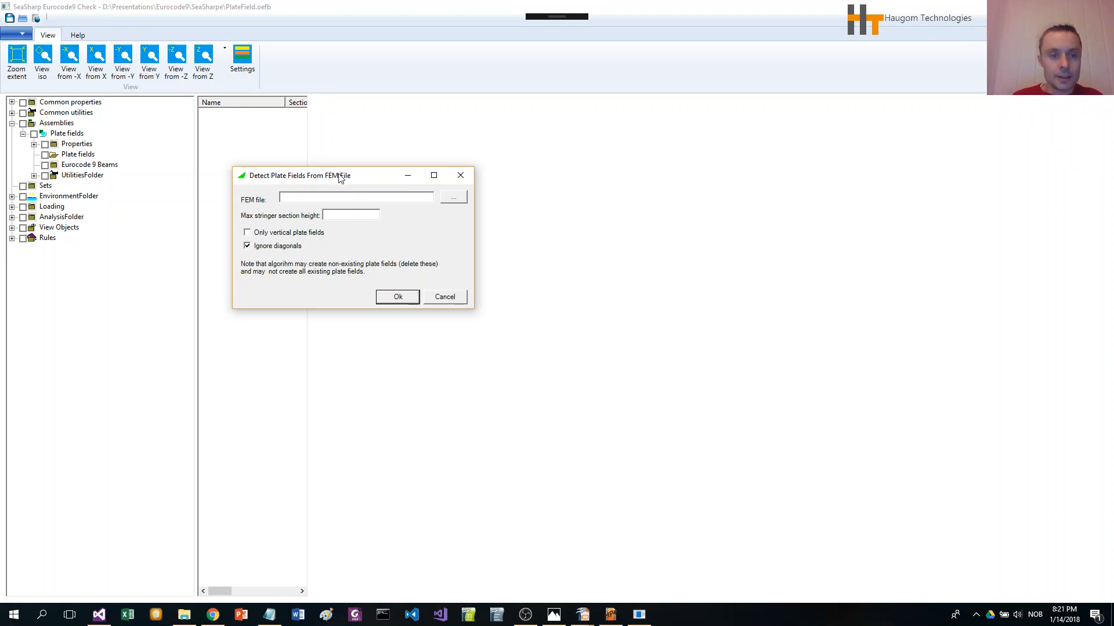
pyautogui.moveTo(340, 178); pyautogui.dragTo(353, 175)
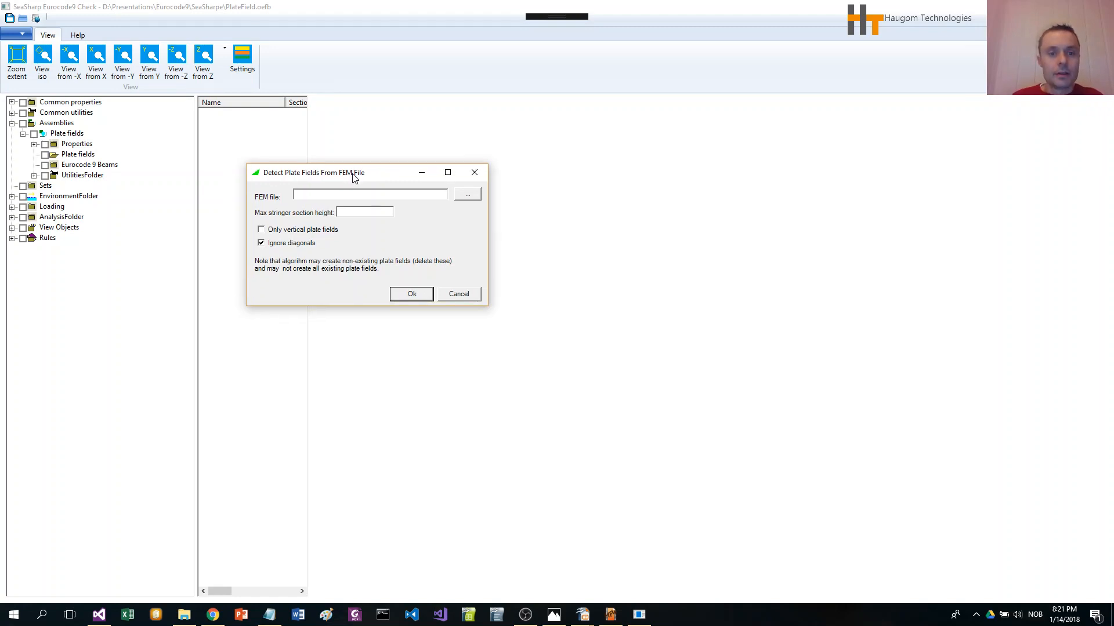
pyautogui.click(467, 195)
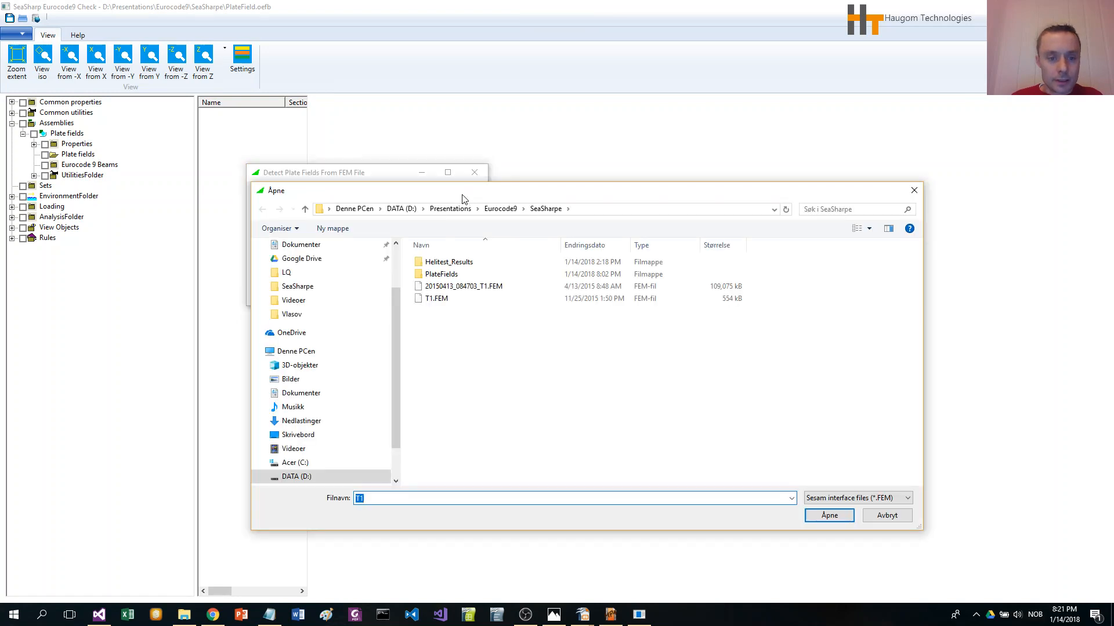
pyautogui.doubleClick(452, 275)
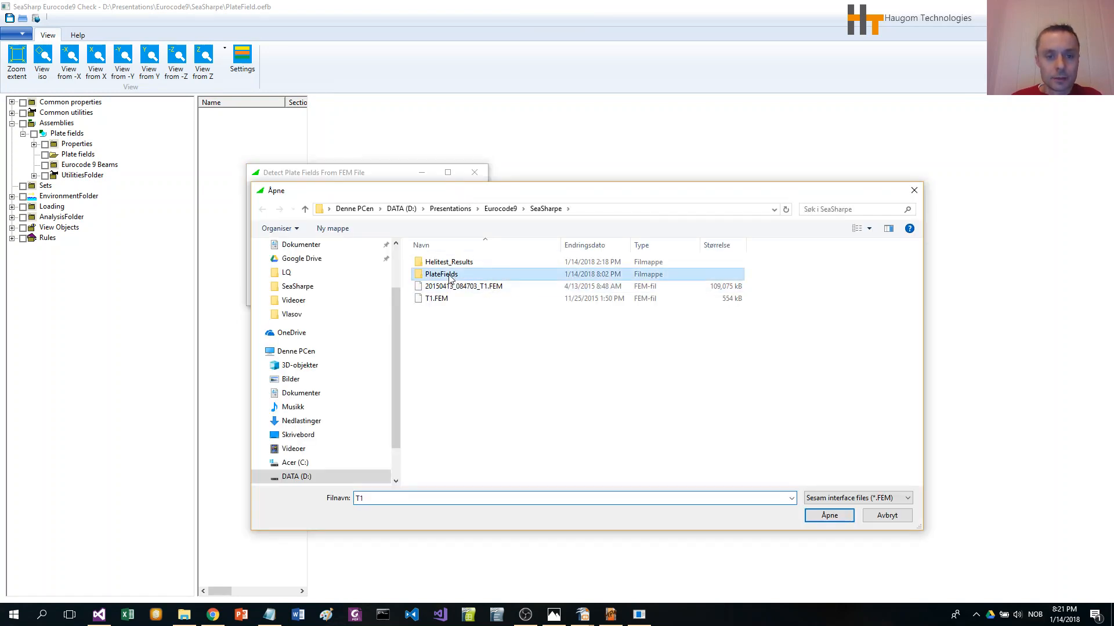
pyautogui.click(456, 262)
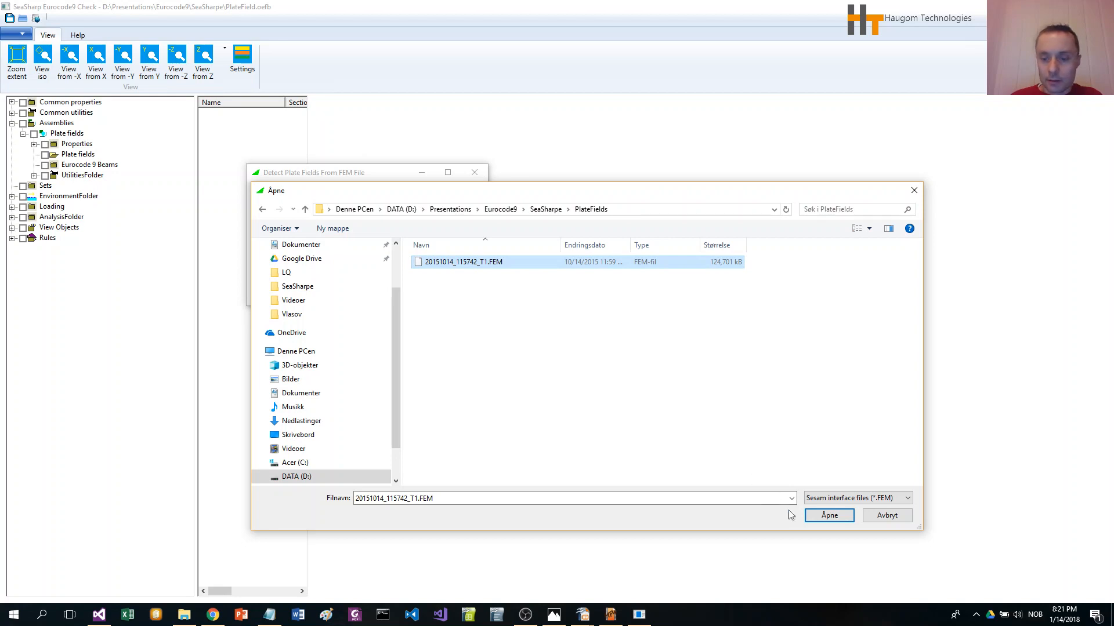
pyautogui.click(829, 515)
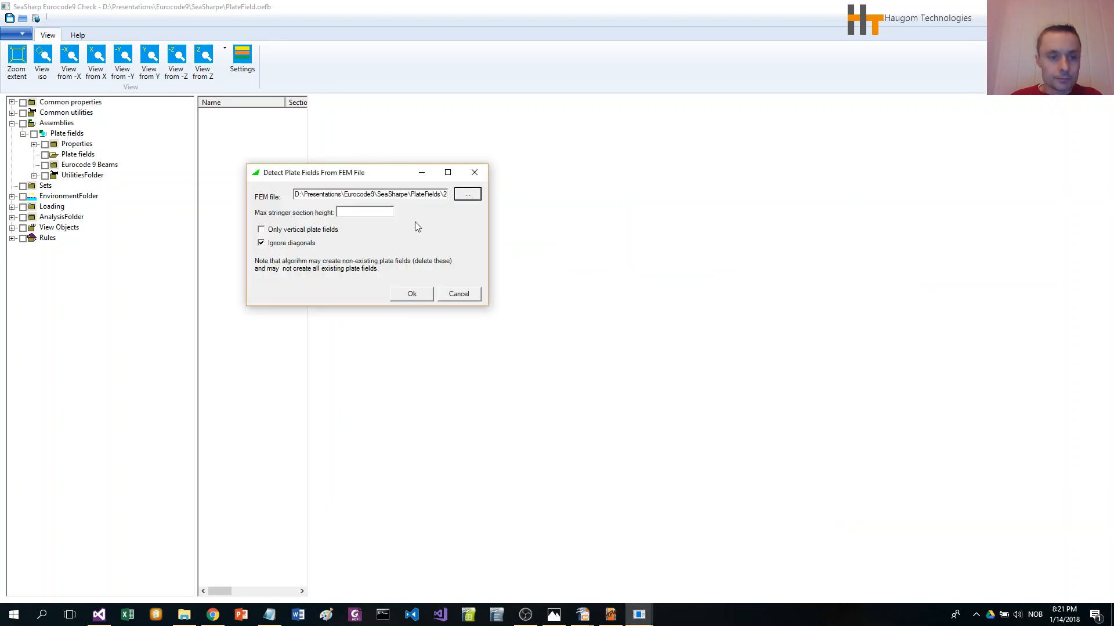
# Set the max stringer section height to 150mm and run the plate field detection with diagonals ignored
pyautogui.moveTo(361, 173); pyautogui.dragTo(389, 163)
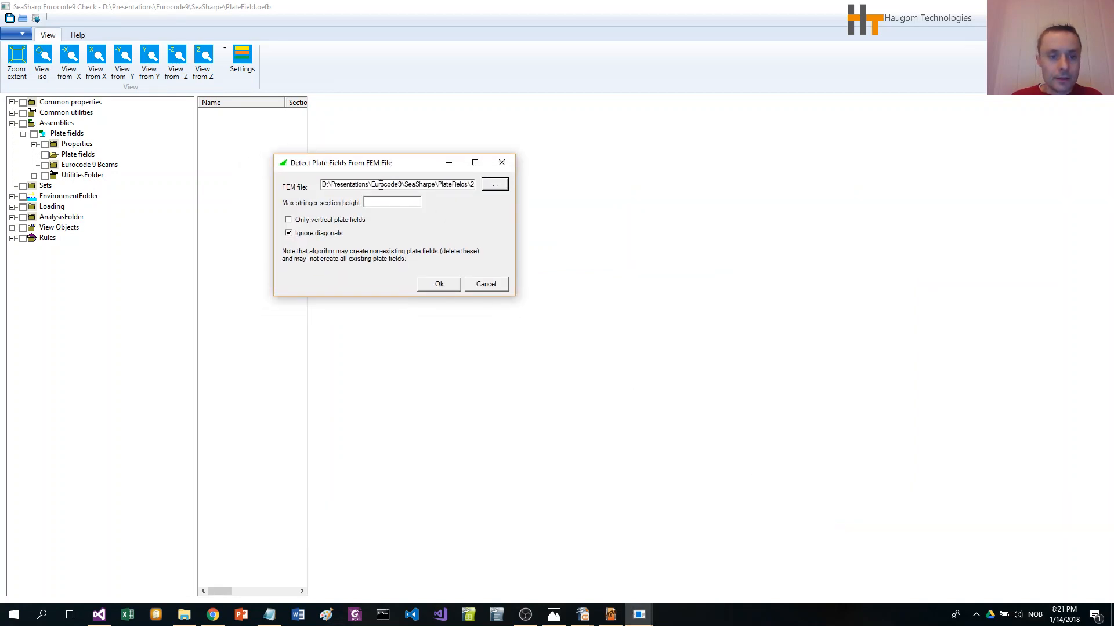
pyautogui.click(381, 203)
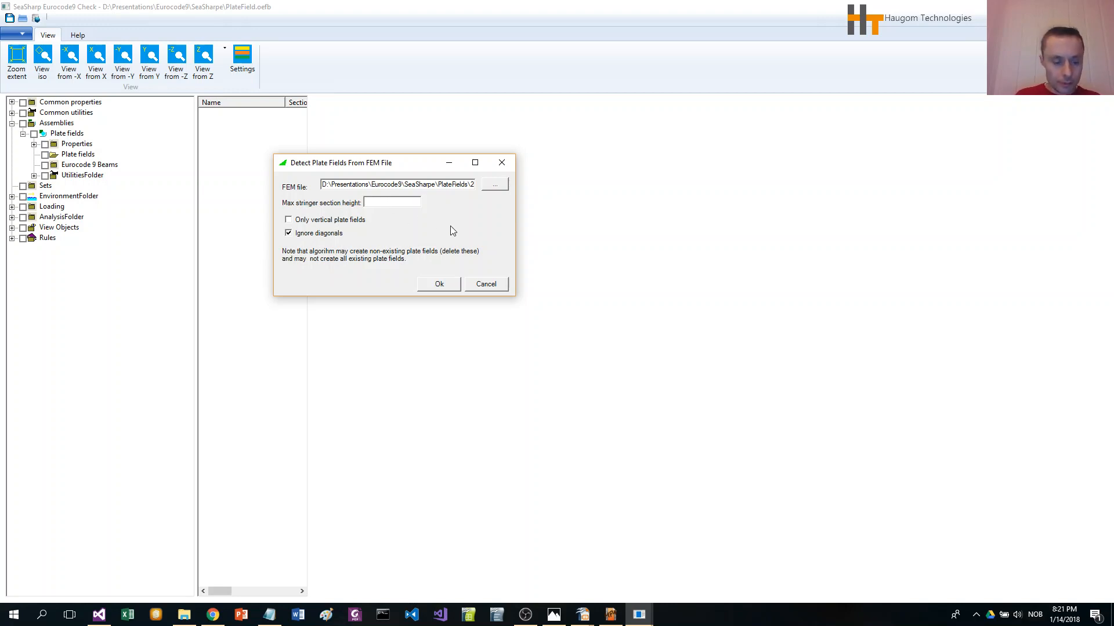
pyautogui.write('150mm')
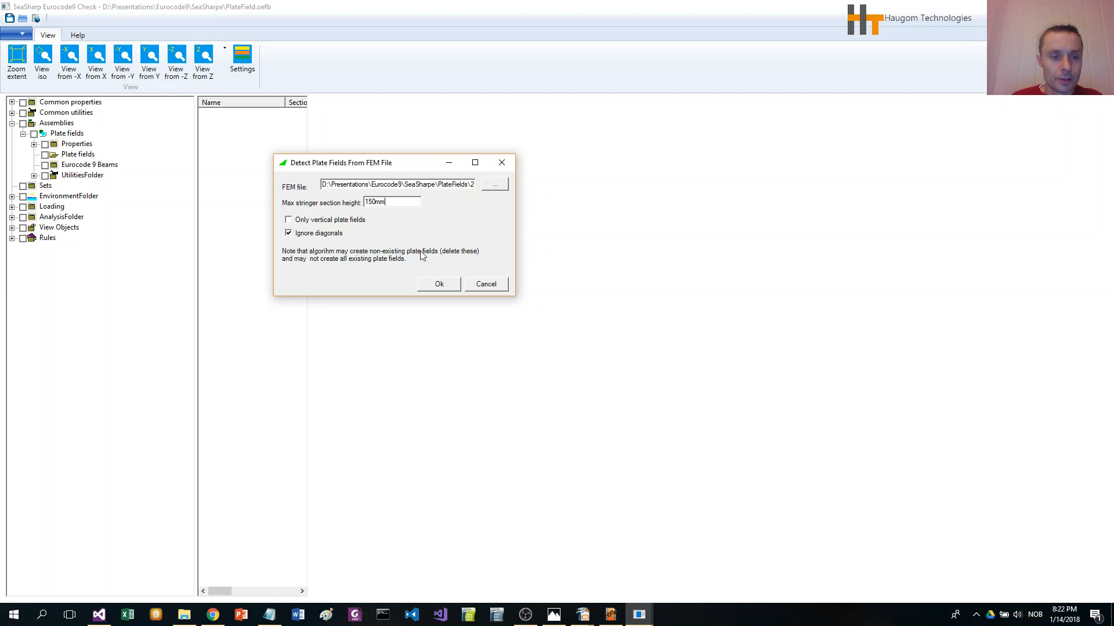
pyautogui.click(439, 284)
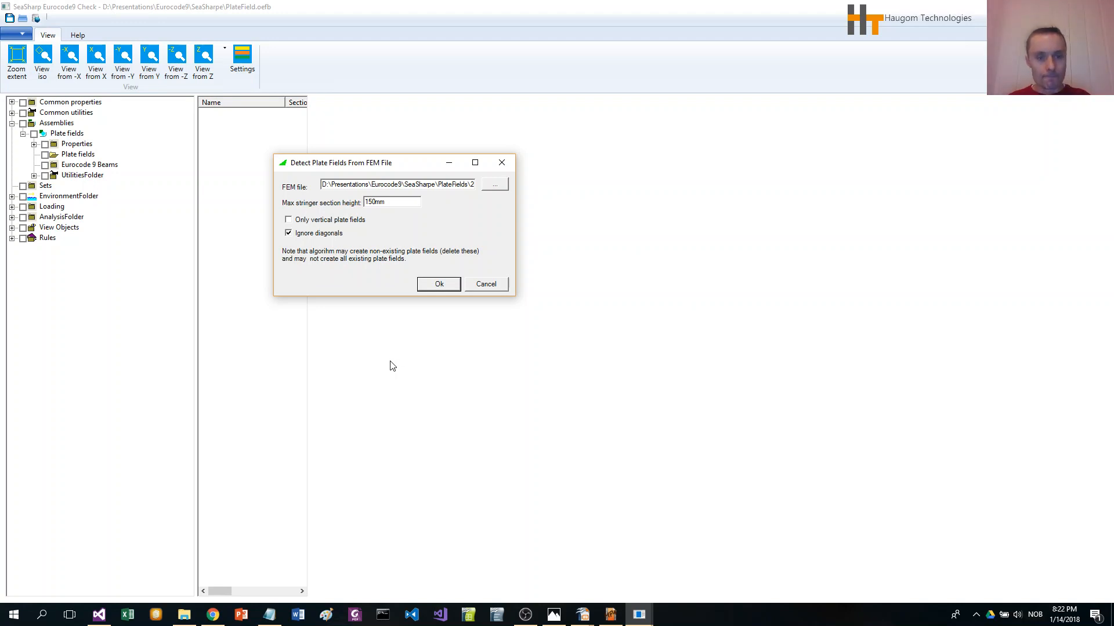
pyautogui.click(382, 346)
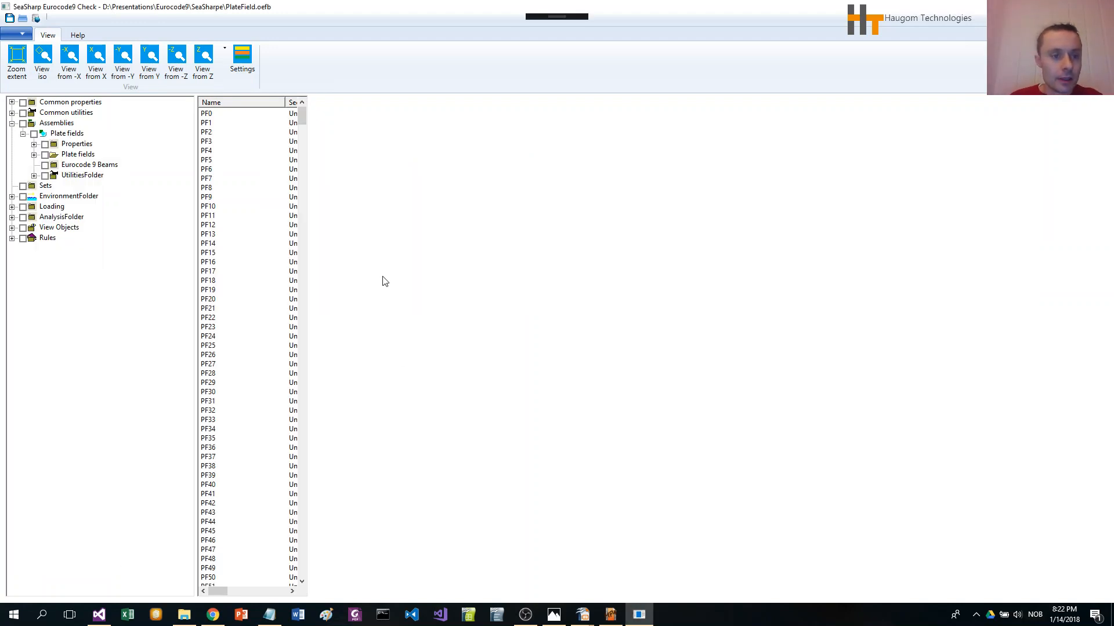
# Display all detected plate fields in the 3D view, adjust the pane widths and fit the whole model in view
pyautogui.click(302, 188)
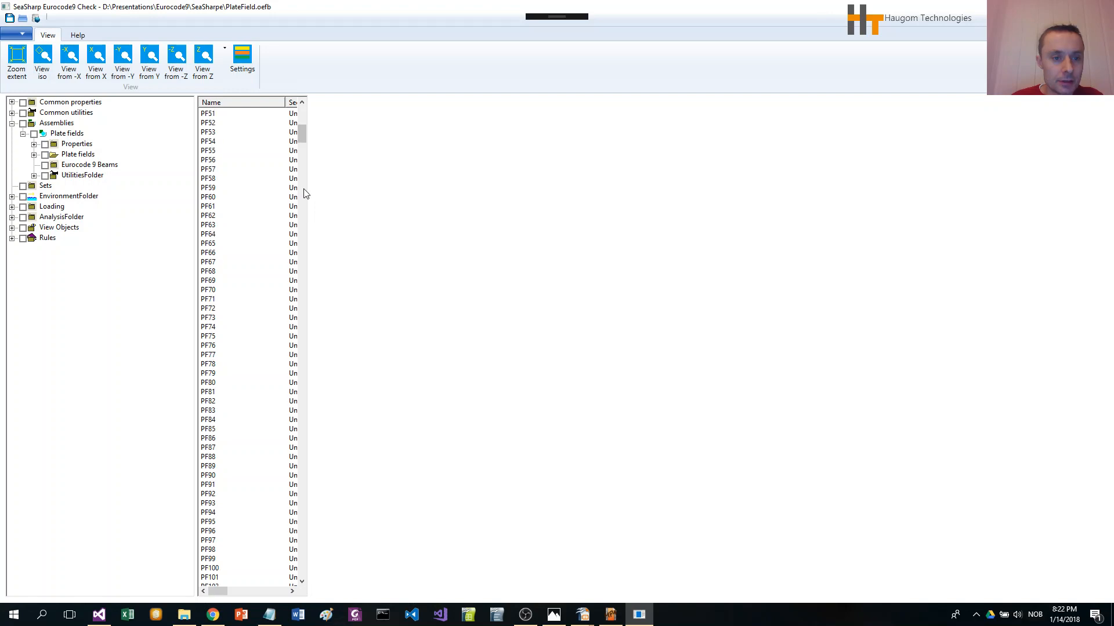
pyautogui.moveTo(305, 139); pyautogui.dragTo(306, 116)
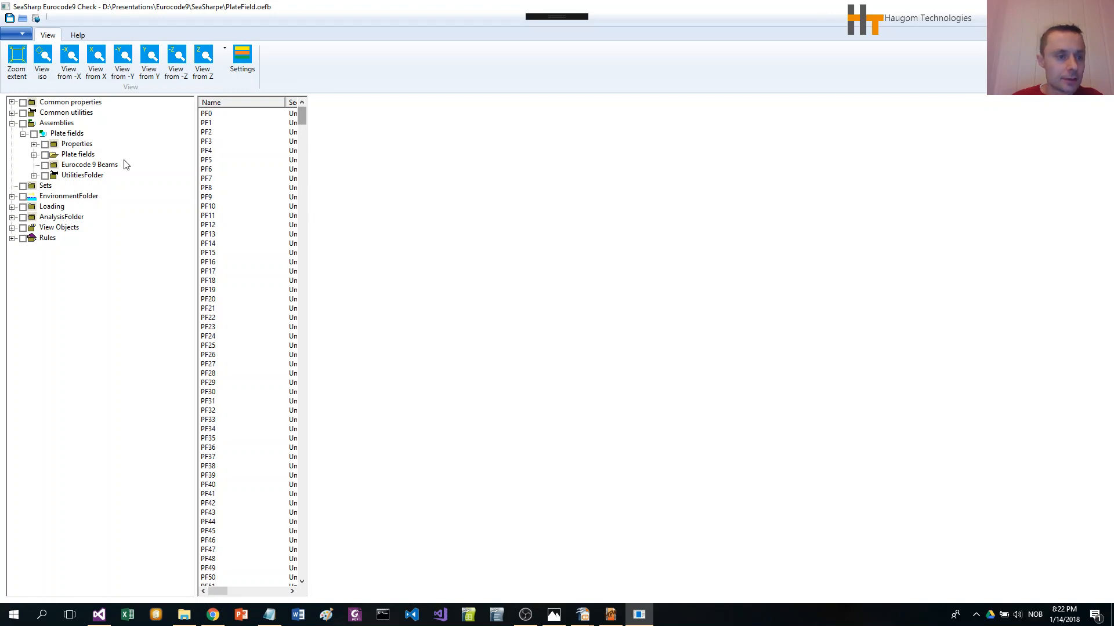
pyautogui.click(46, 156)
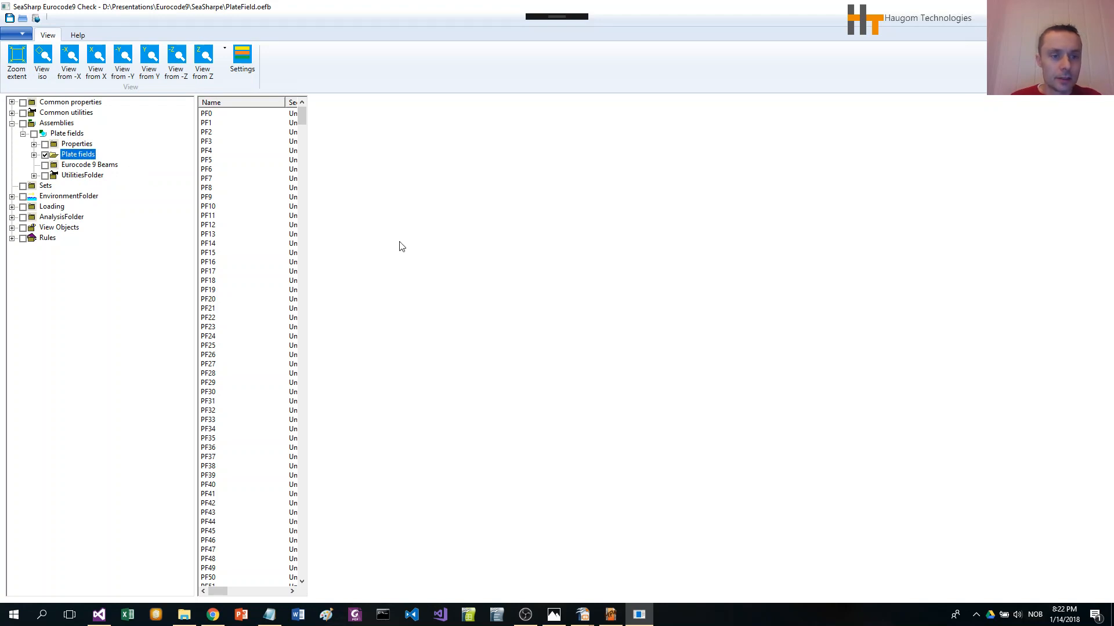
pyautogui.moveTo(311, 273); pyautogui.dragTo(375, 276)
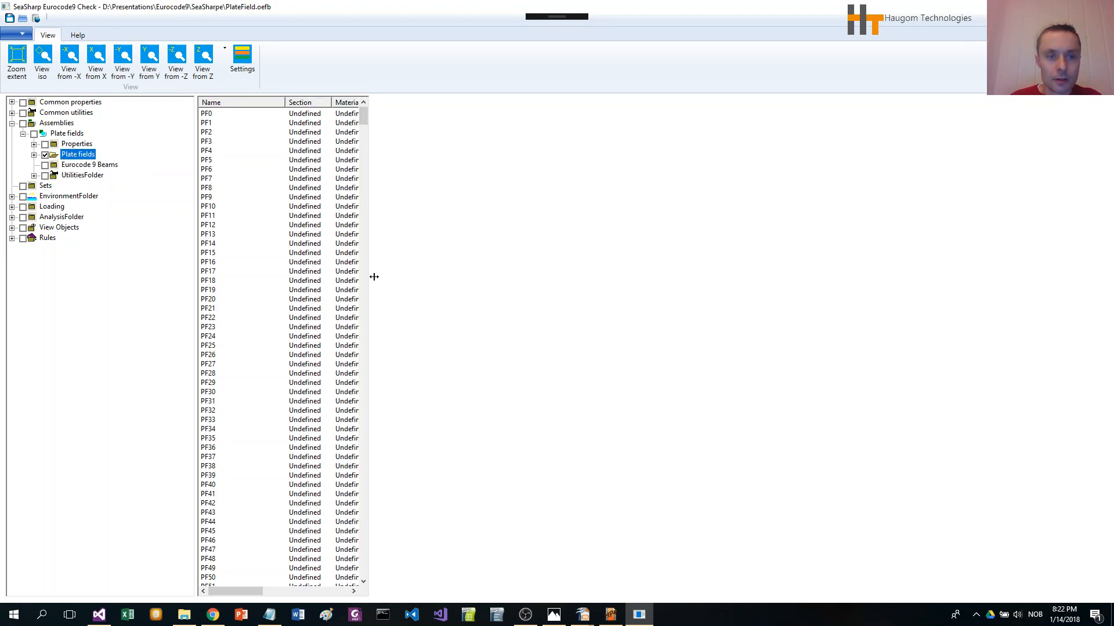
pyautogui.moveTo(196, 290); pyautogui.dragTo(189, 290)
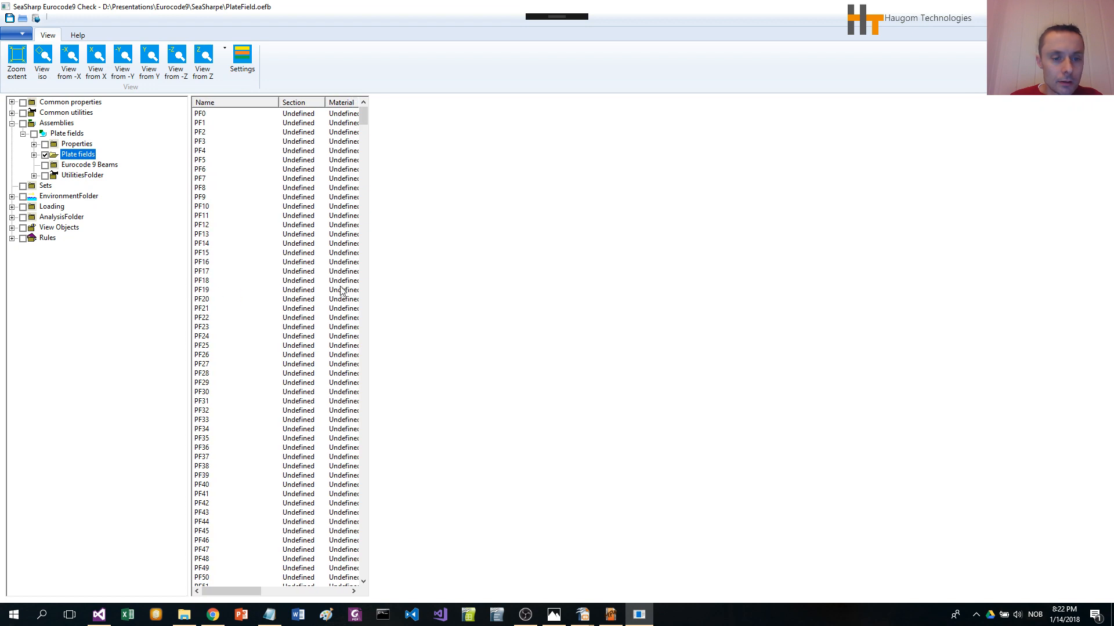
pyautogui.moveTo(368, 301); pyautogui.dragTo(358, 300)
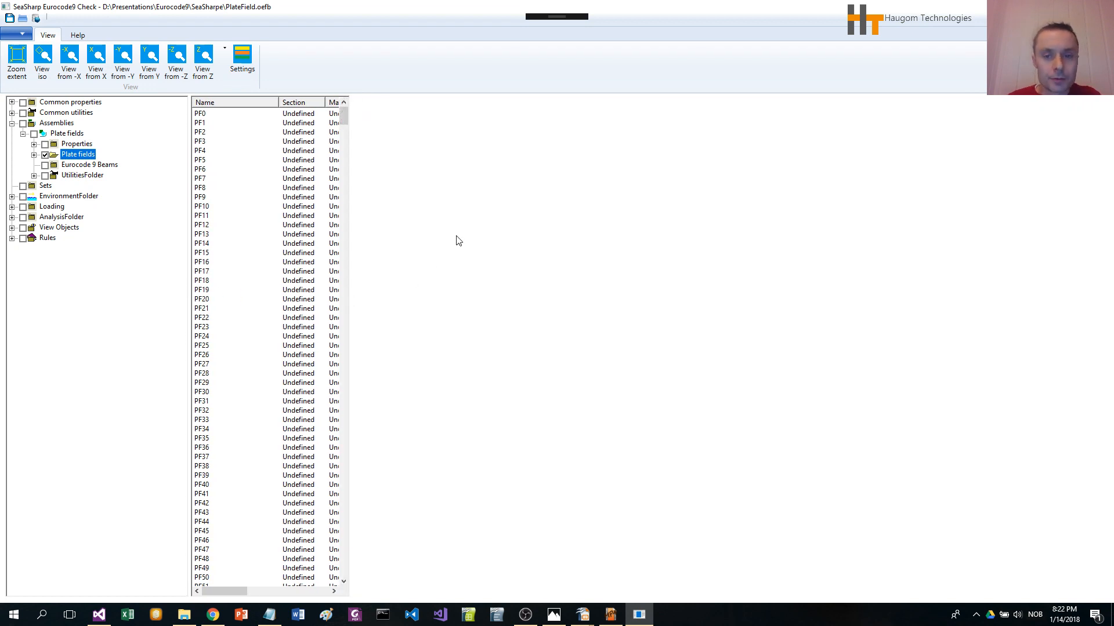
pyautogui.click(17, 58)
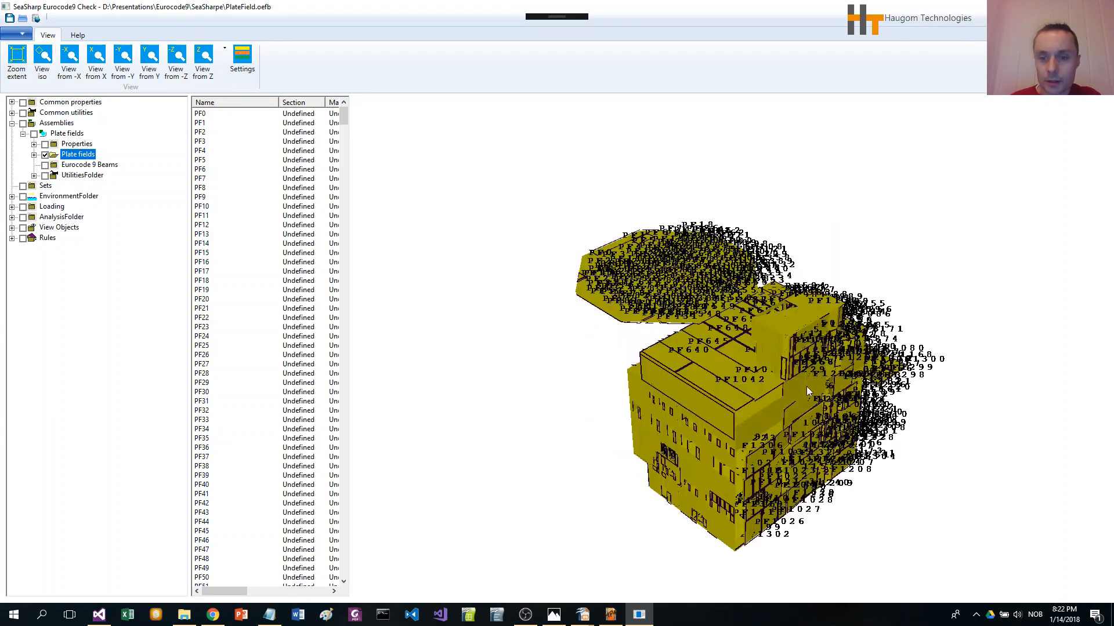
# Delete every plate field except the four on the upper front wall by inverting the selection of those to keep
pyautogui.moveTo(807, 387); pyautogui.dragTo(740, 371)
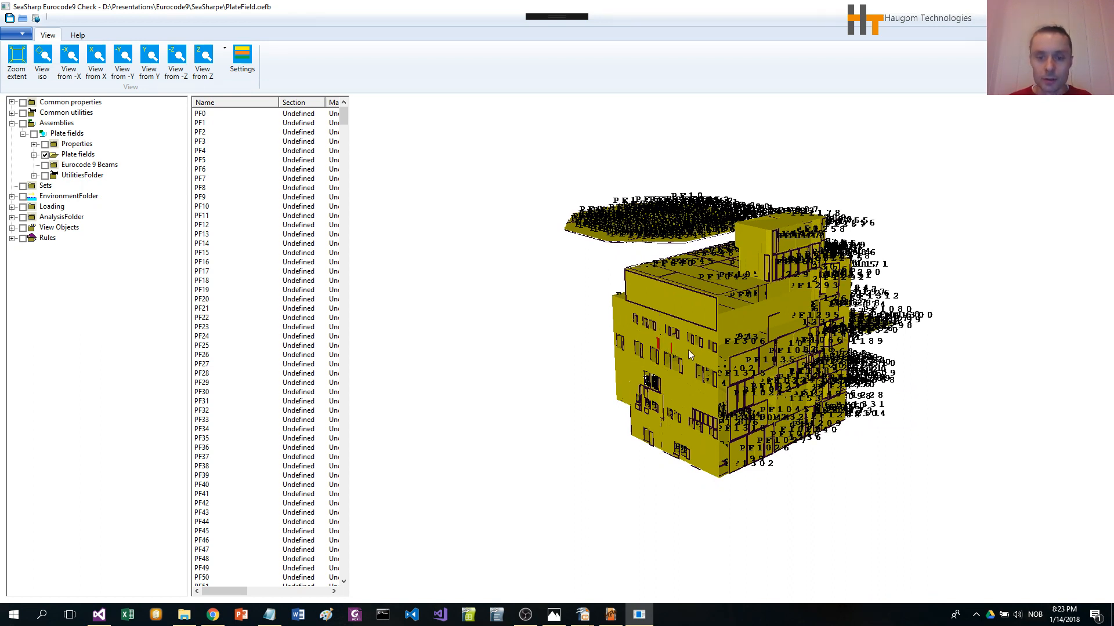
pyautogui.click(694, 318)
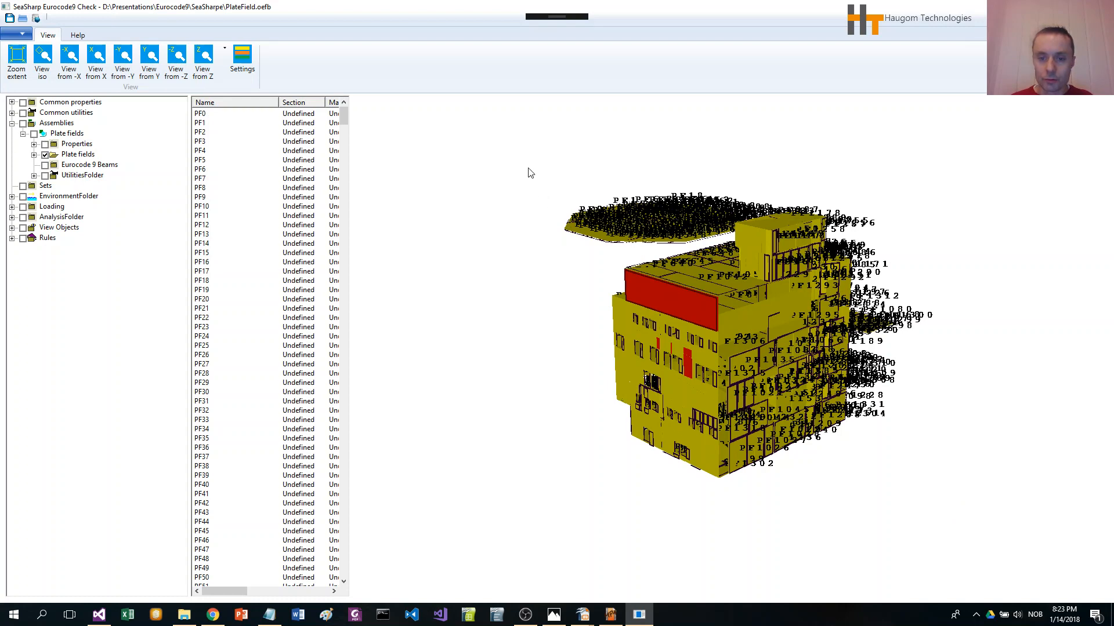
pyautogui.hotkey('ctrl', 'i')
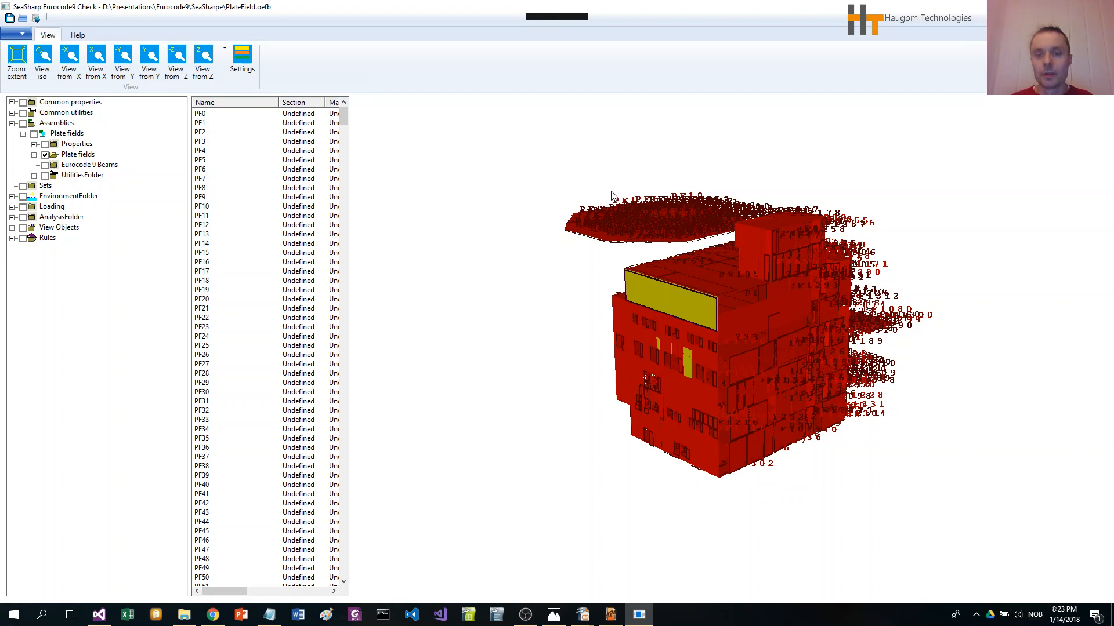
pyautogui.rightClick(586, 173)
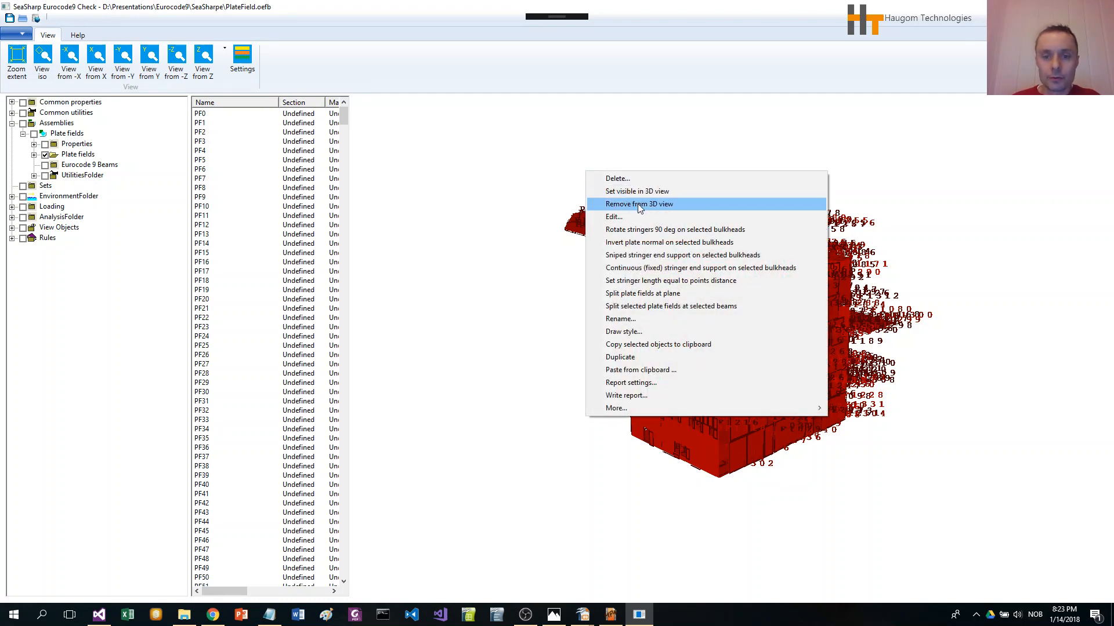
pyautogui.click(630, 176)
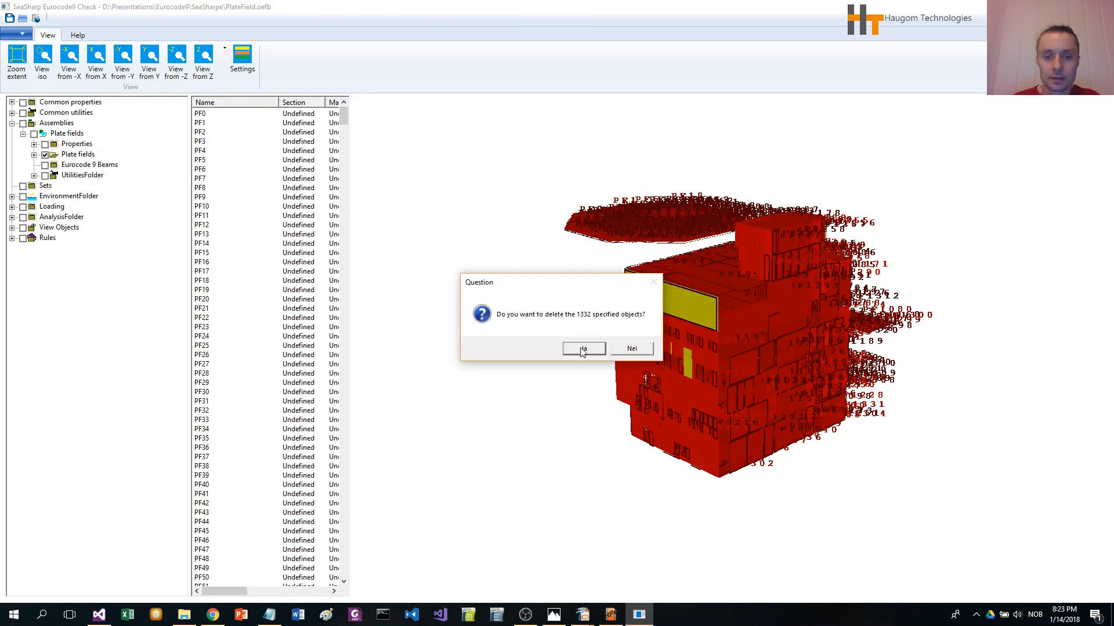
pyautogui.click(583, 348)
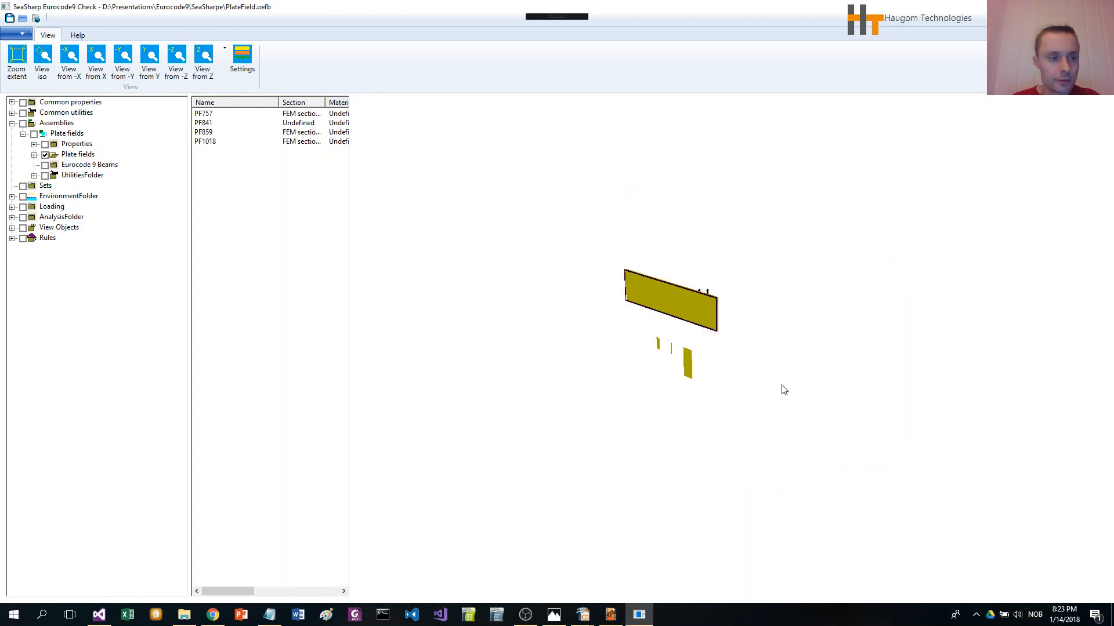
# Review the definition of the large plate field PF841, including its stringer spacing, thickness, section and material, and close it without changes
pyautogui.moveTo(684, 353); pyautogui.dragTo(694, 356)
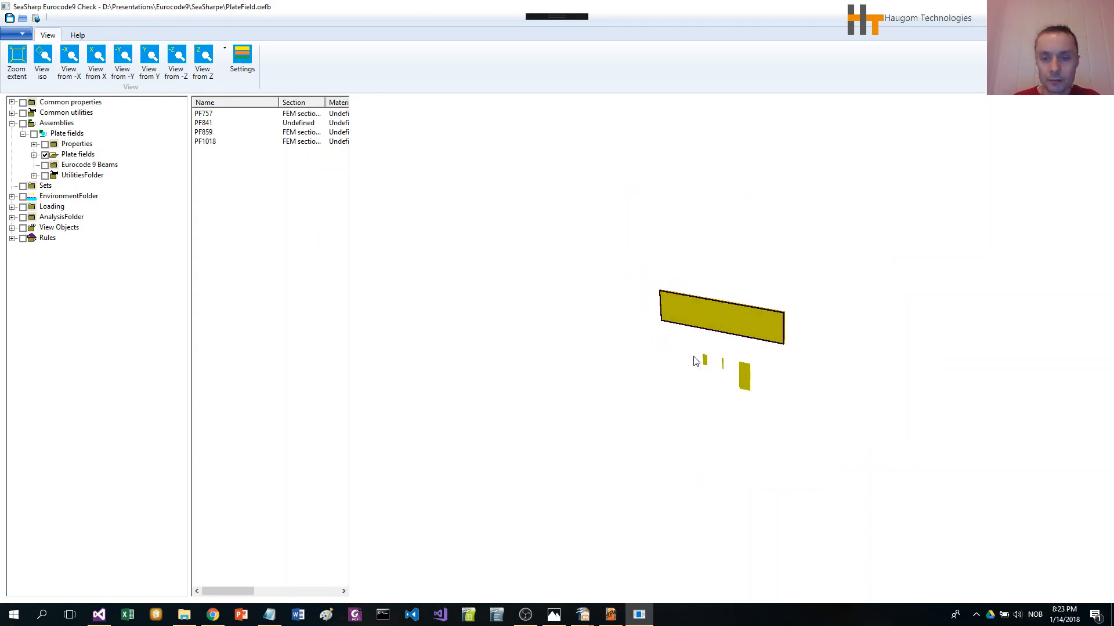
pyautogui.click(24, 64)
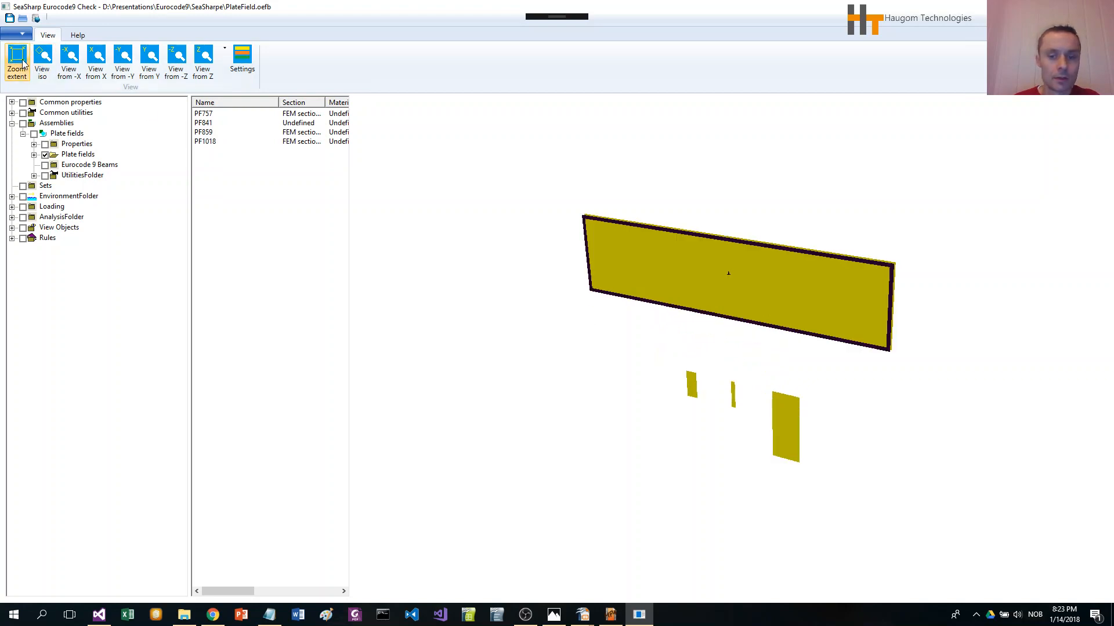
pyautogui.scroll(-4, 714, 381)
pyautogui.scroll(3, 740, 389)
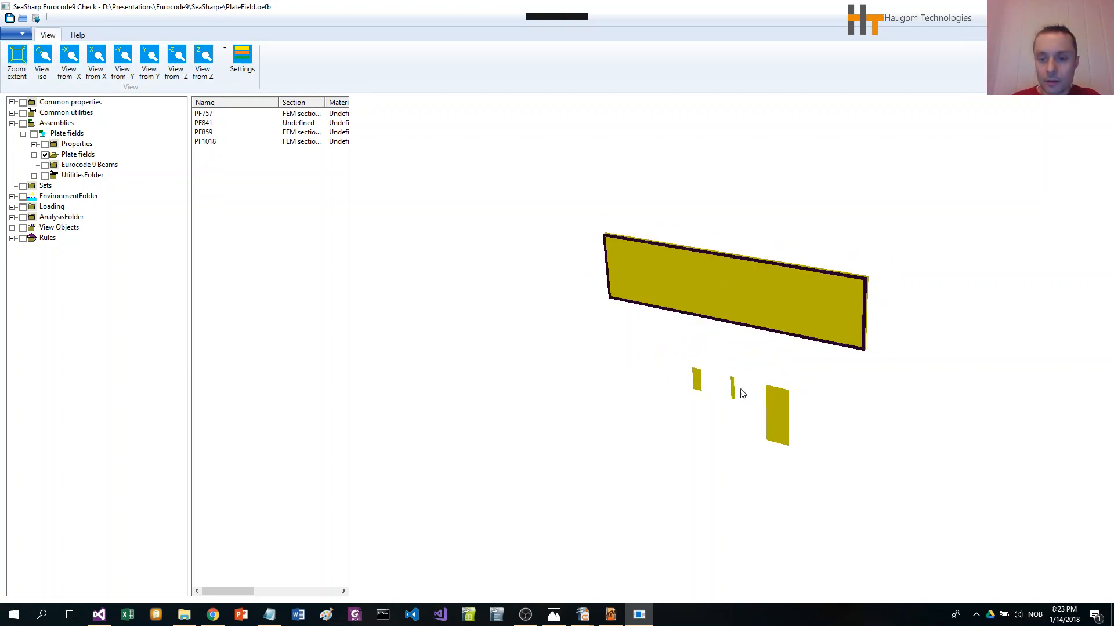
pyautogui.moveTo(742, 394); pyautogui.dragTo(754, 367)
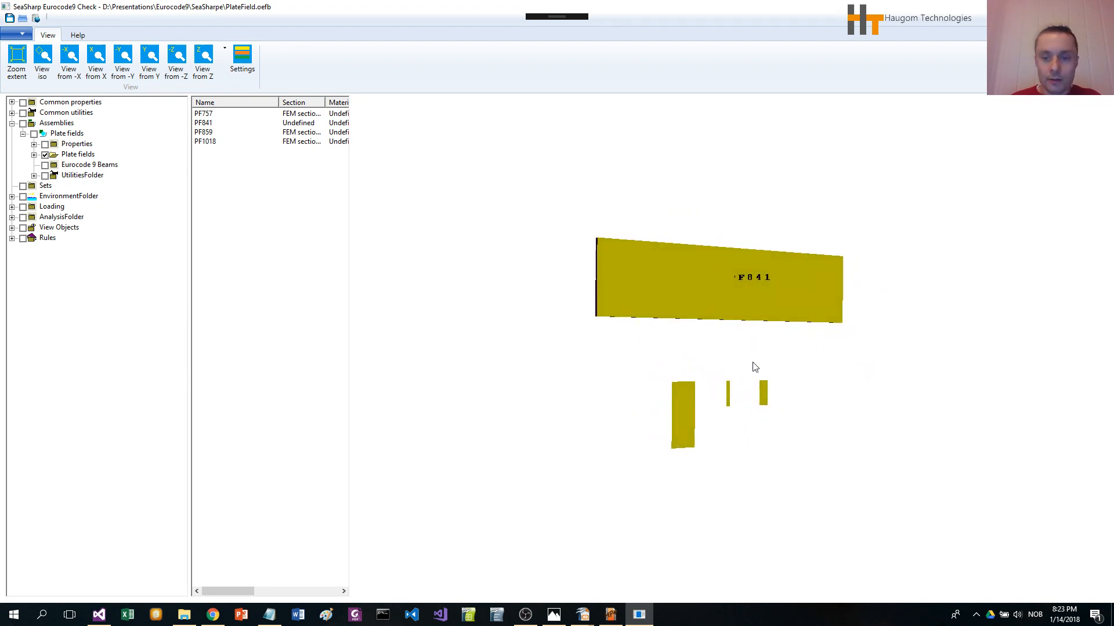
pyautogui.click(704, 305)
pyautogui.rightClick(705, 305)
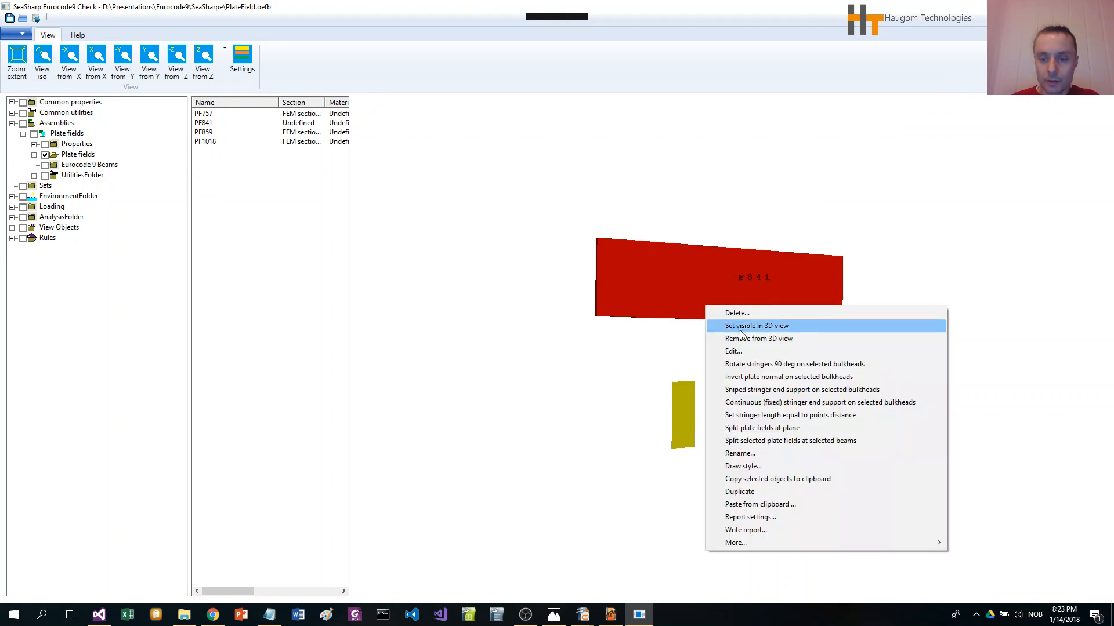
pyautogui.click(749, 351)
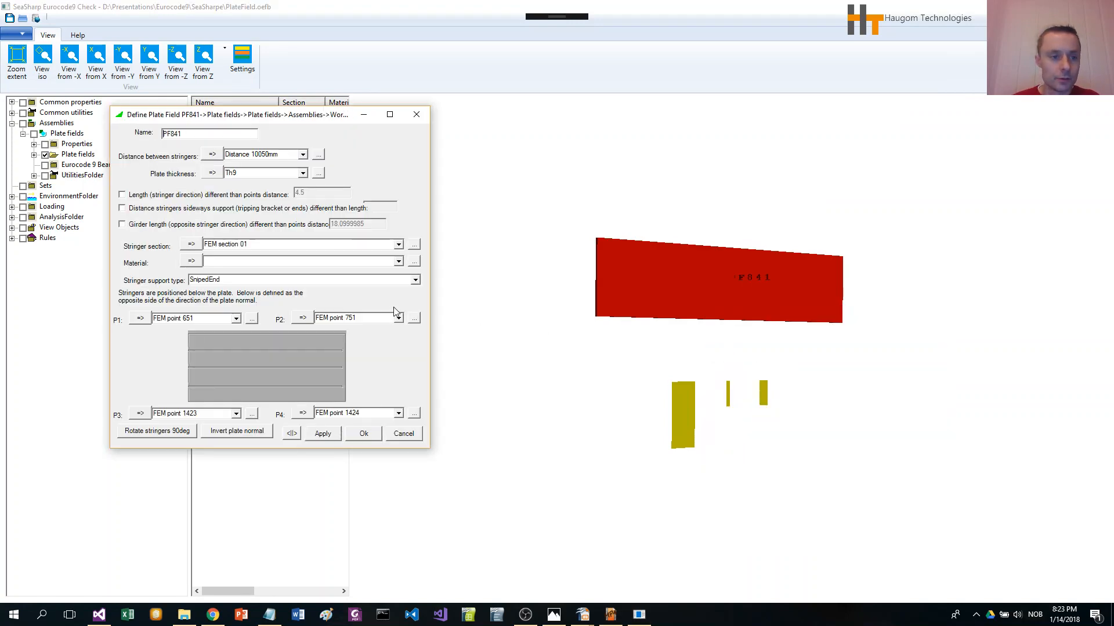
pyautogui.moveTo(254, 119); pyautogui.dragTo(371, 217)
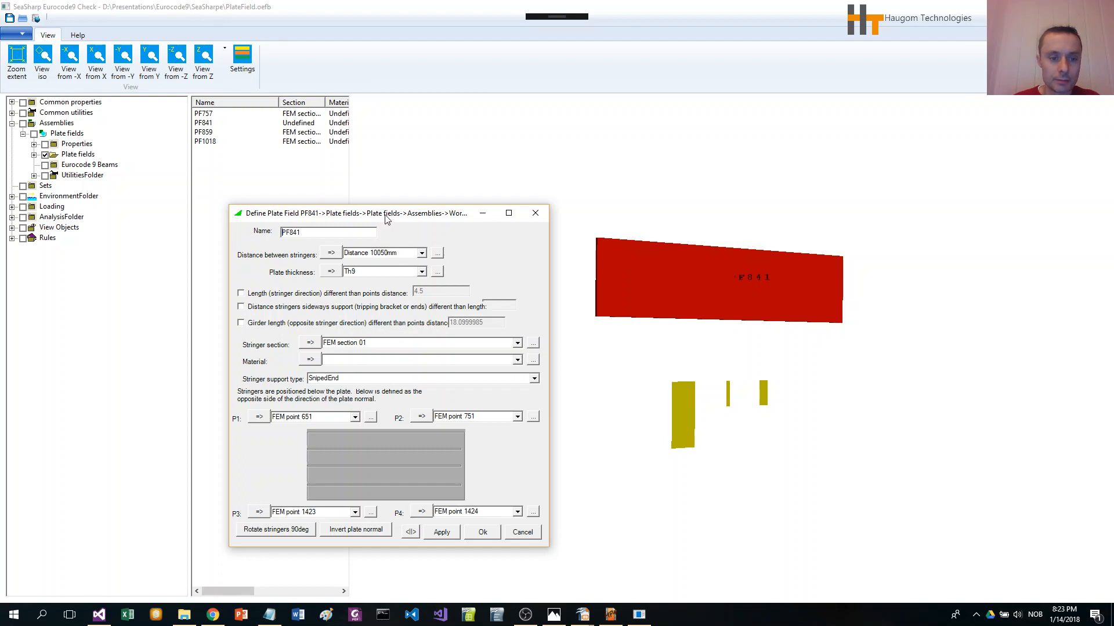
pyautogui.moveTo(385, 219); pyautogui.dragTo(410, 158)
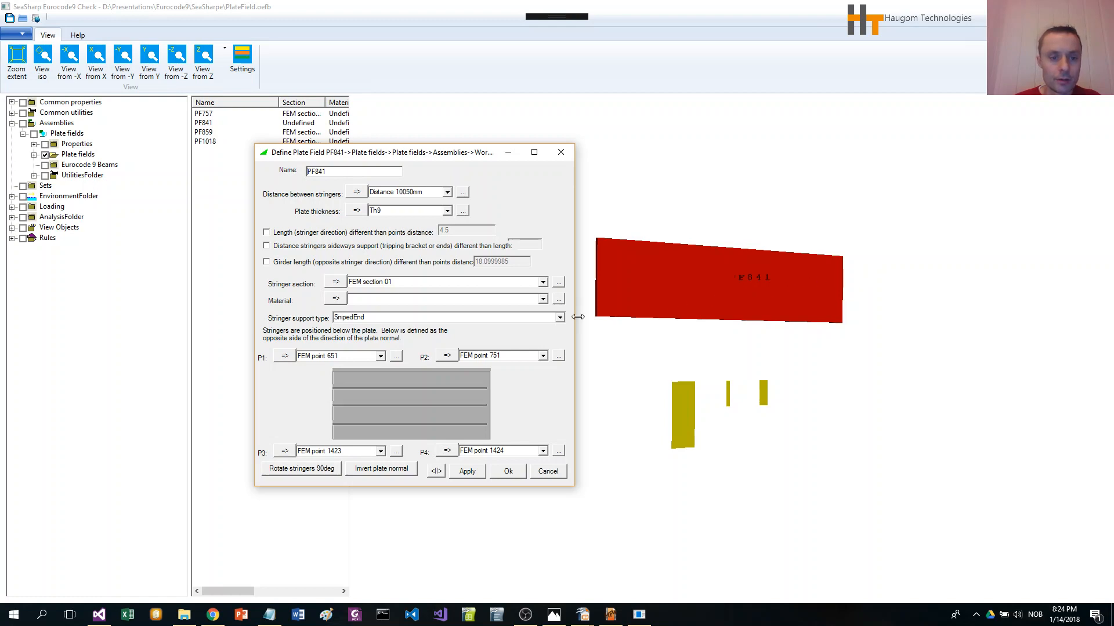
pyautogui.moveTo(404, 153); pyautogui.dragTo(395, 147)
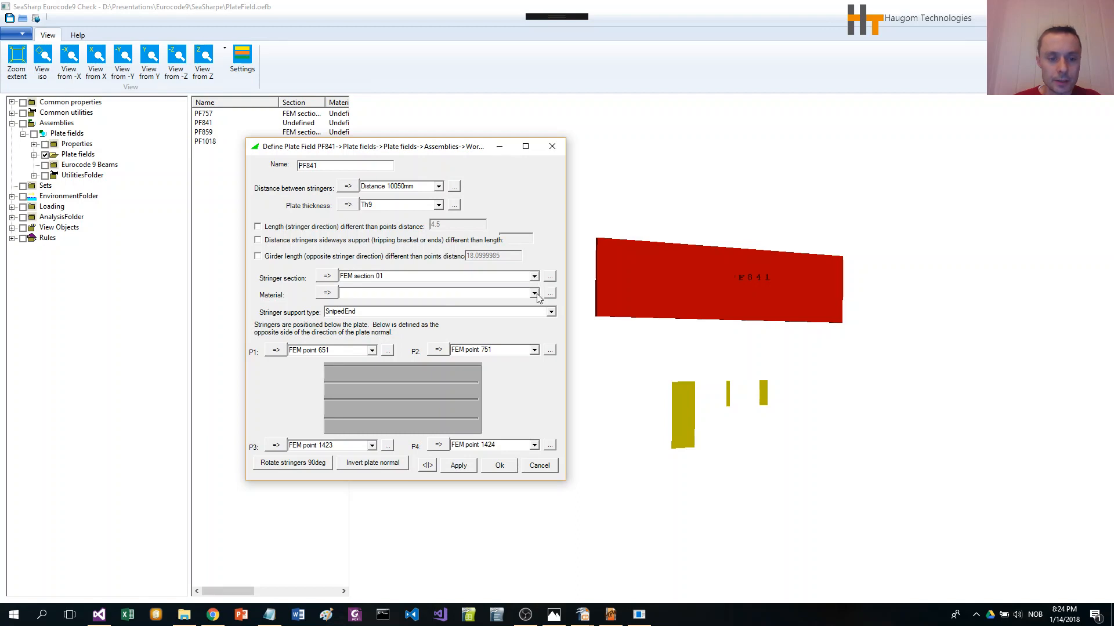
pyautogui.click(384, 293)
pyautogui.click(550, 471)
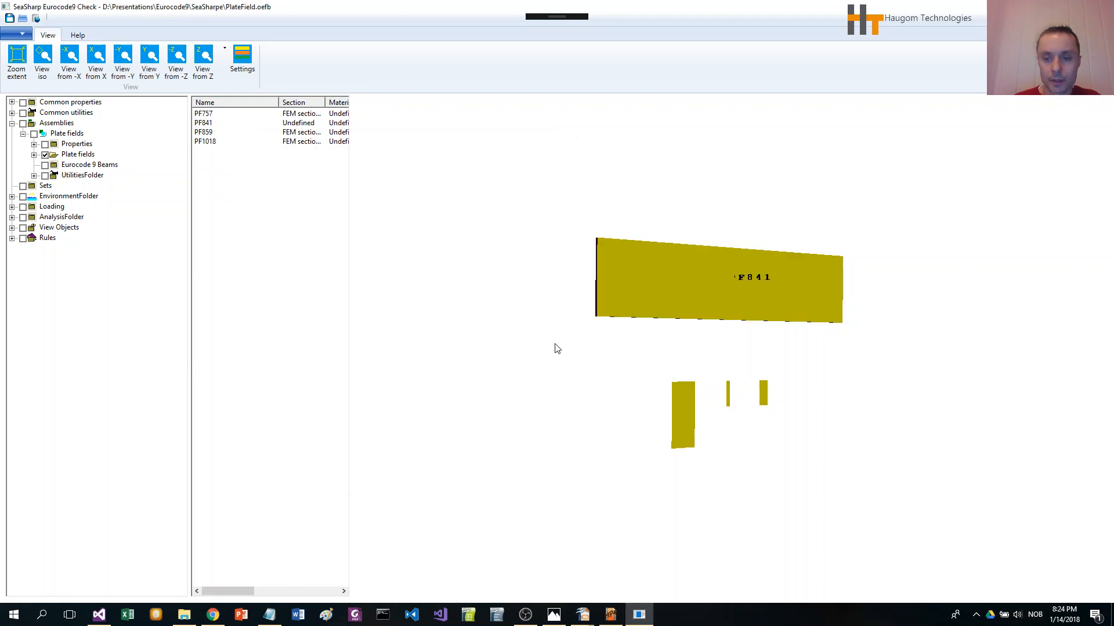
# Start a new Eurocode 9 closed stringer section under the common Sections and enlarge its definition window for a bigger profile preview
pyautogui.click(12, 102)
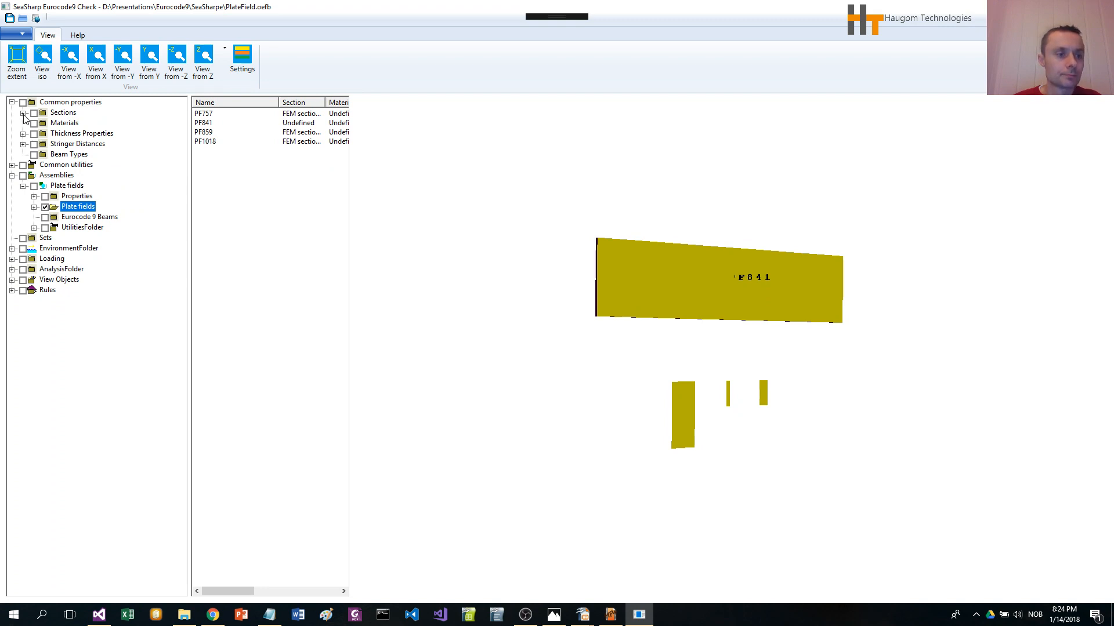
pyautogui.click(64, 114)
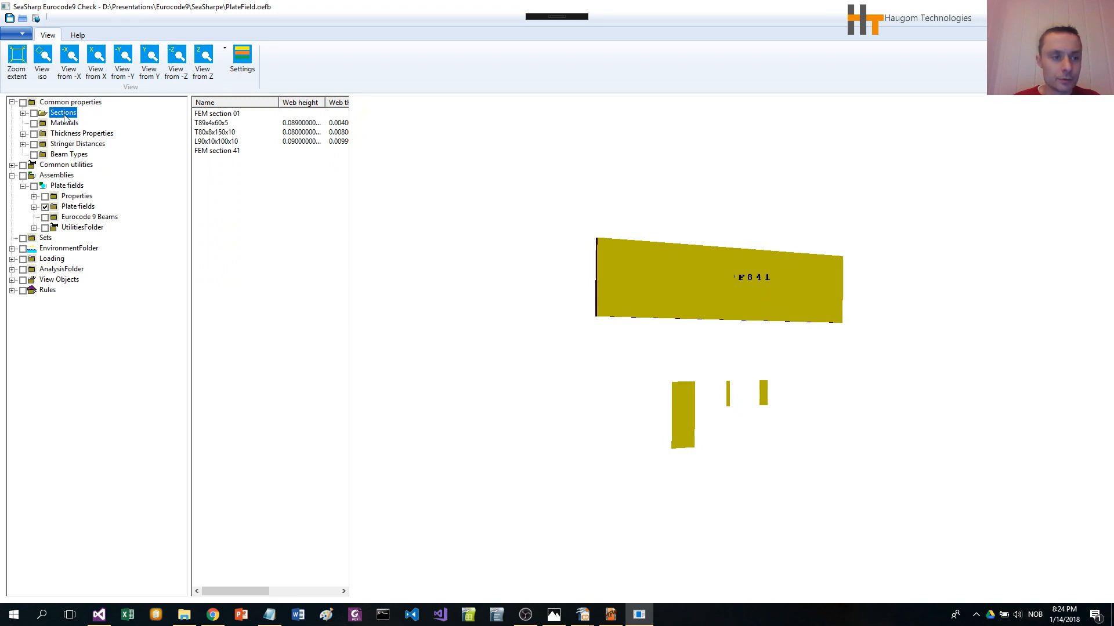
pyautogui.rightClick(65, 115)
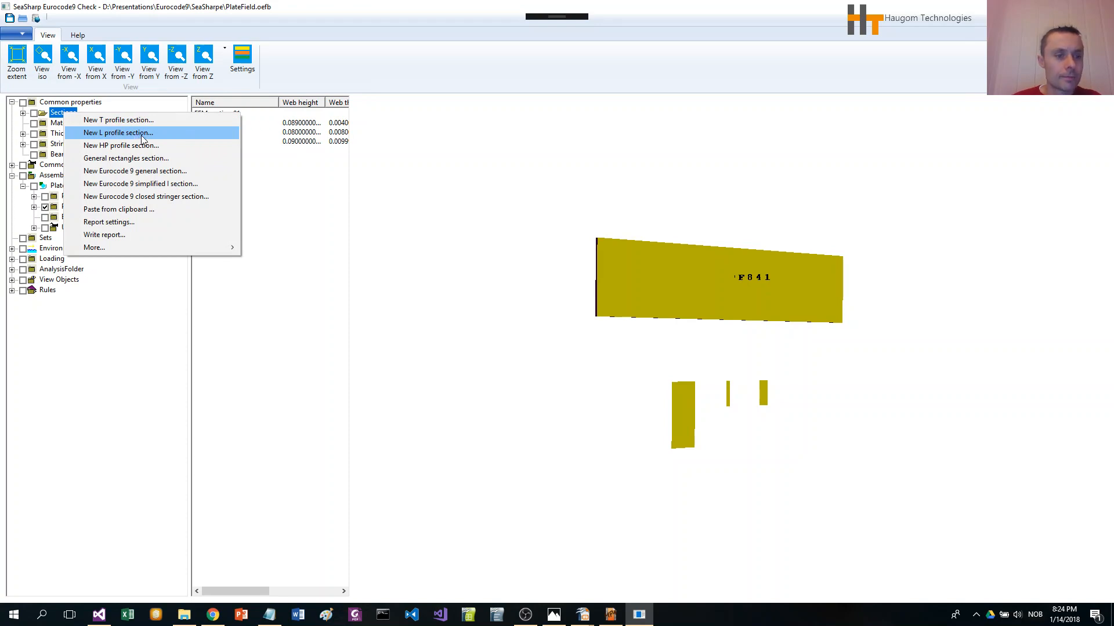
pyautogui.click(173, 197)
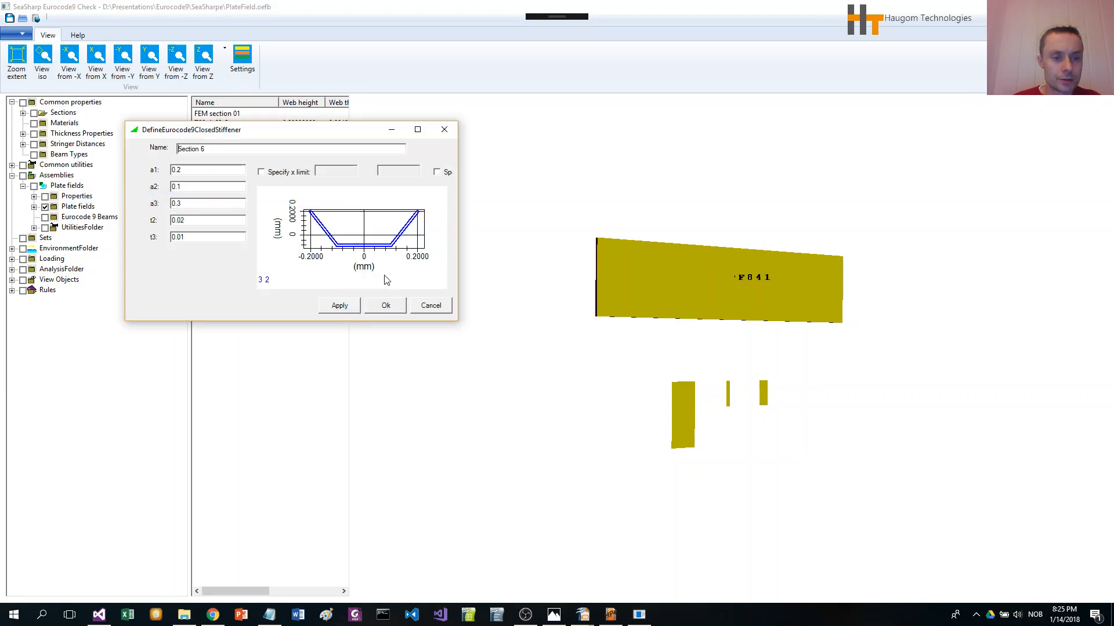
pyautogui.moveTo(459, 324); pyautogui.dragTo(467, 394)
pyautogui.moveTo(240, 134); pyautogui.dragTo(242, 141)
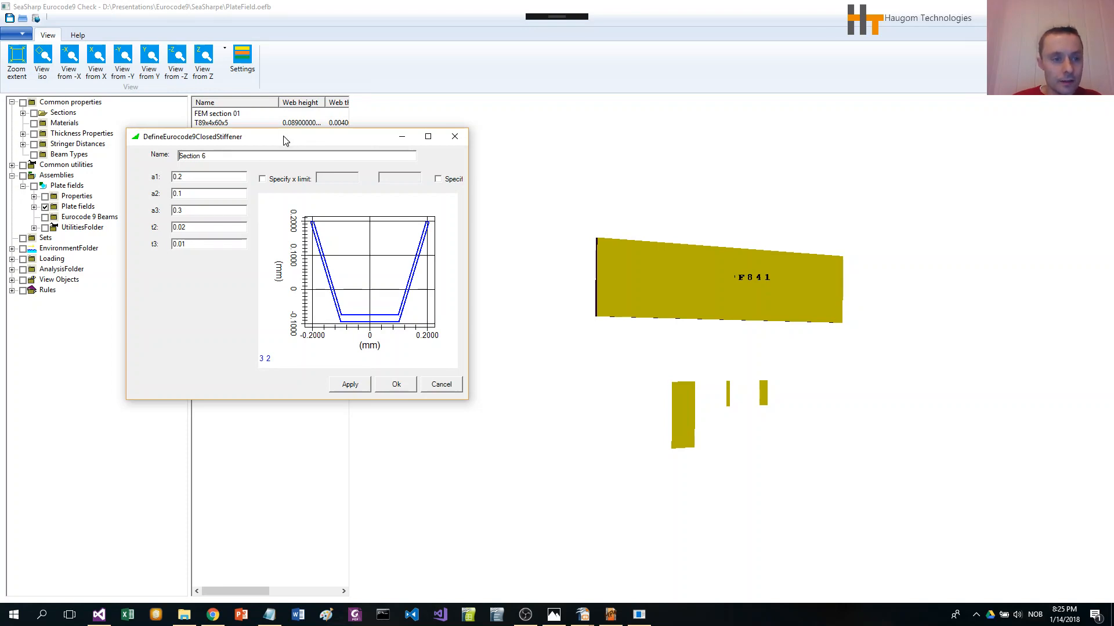
pyautogui.moveTo(285, 140); pyautogui.dragTo(269, 157)
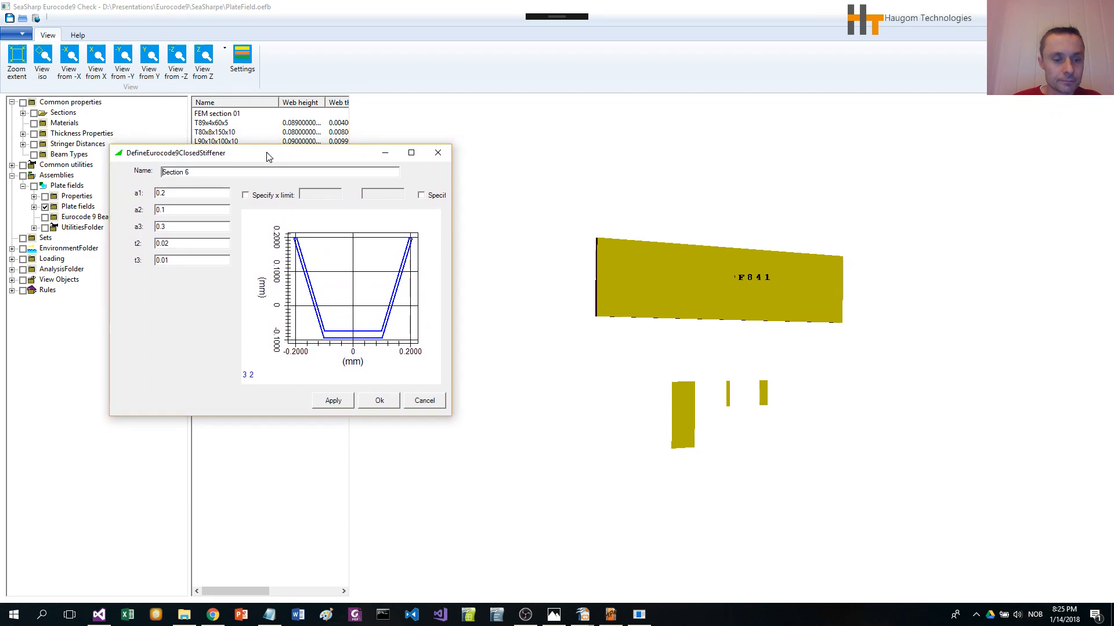
pyautogui.click(525, 614)
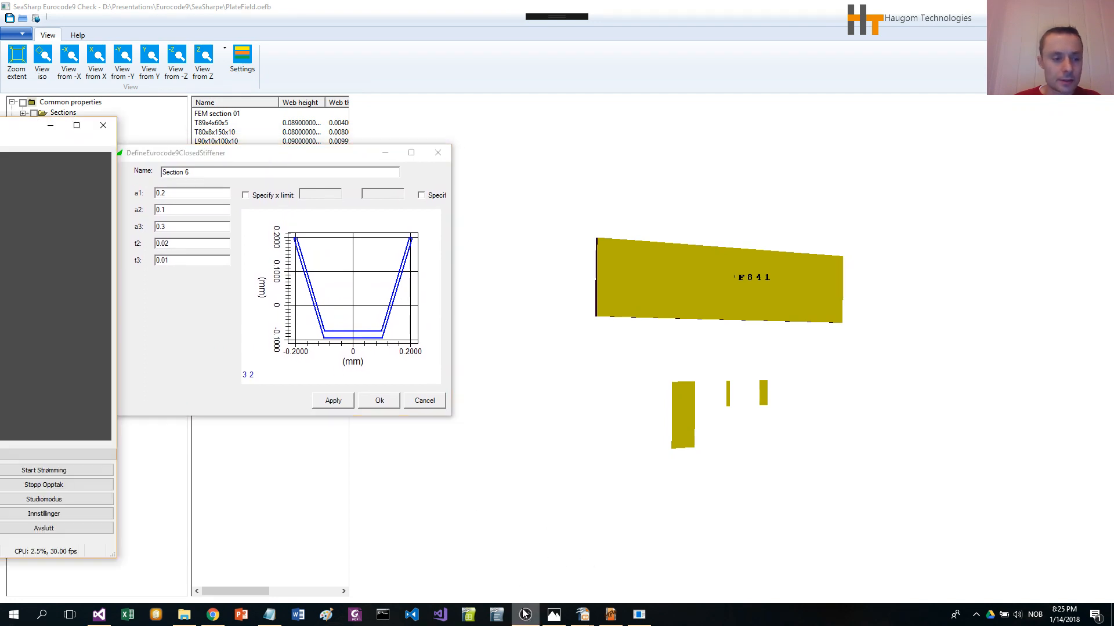
pyautogui.click(92, 487)
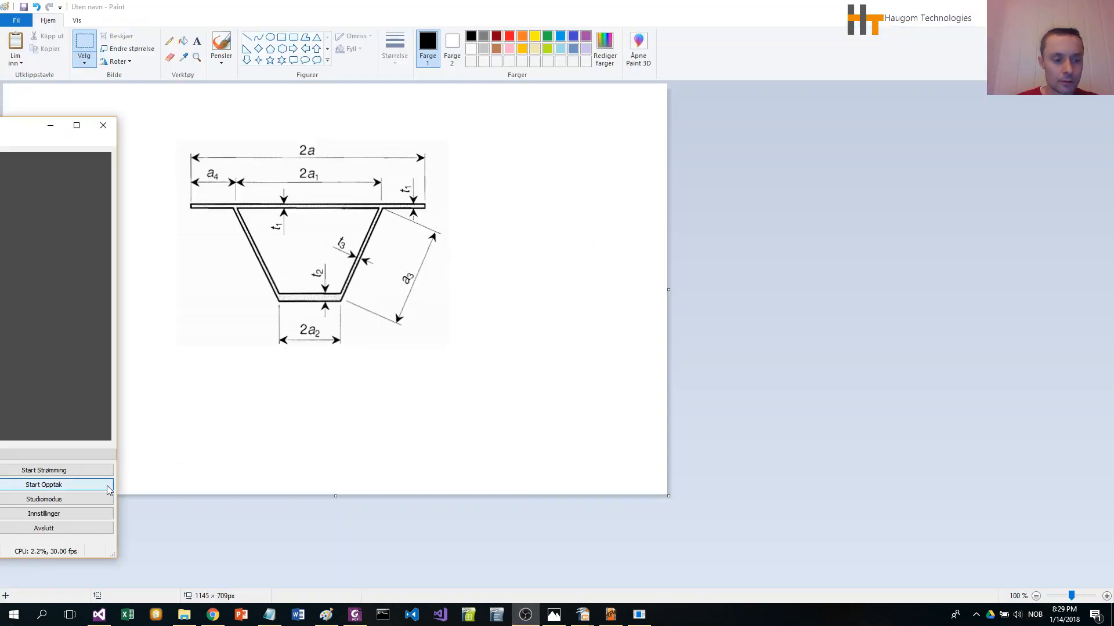
pyautogui.click(139, 485)
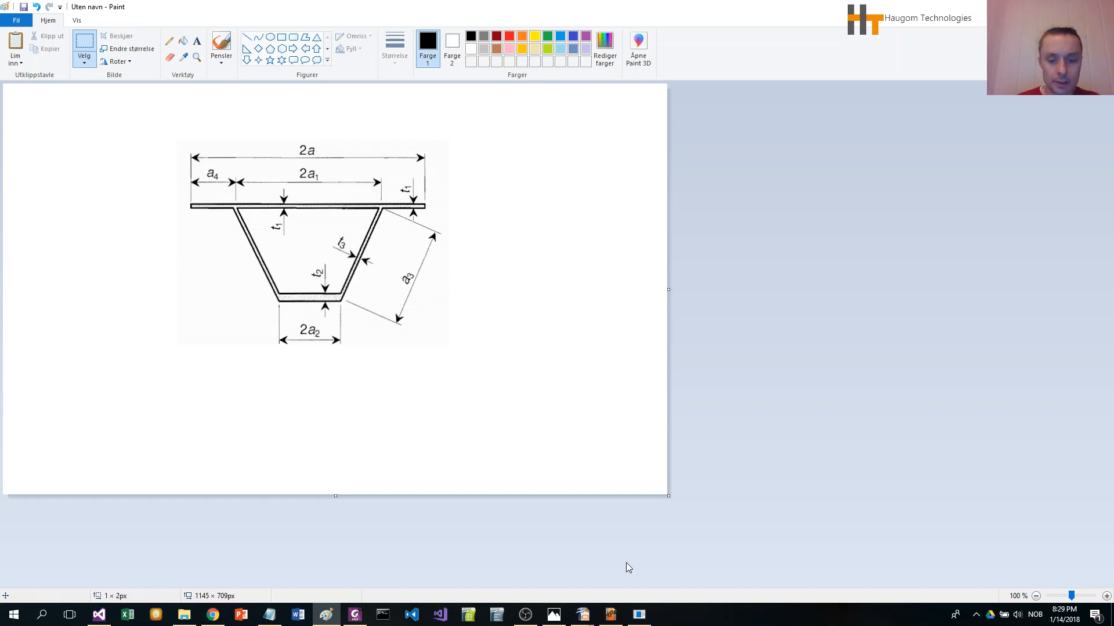
# Switch back to SeaSharp Eurocode9 Check and create closed stringer Section 6 with a1 0.2, a2 0.1, a3 0.3, t2 0.02 and t3 0.01
pyautogui.click(640, 615)
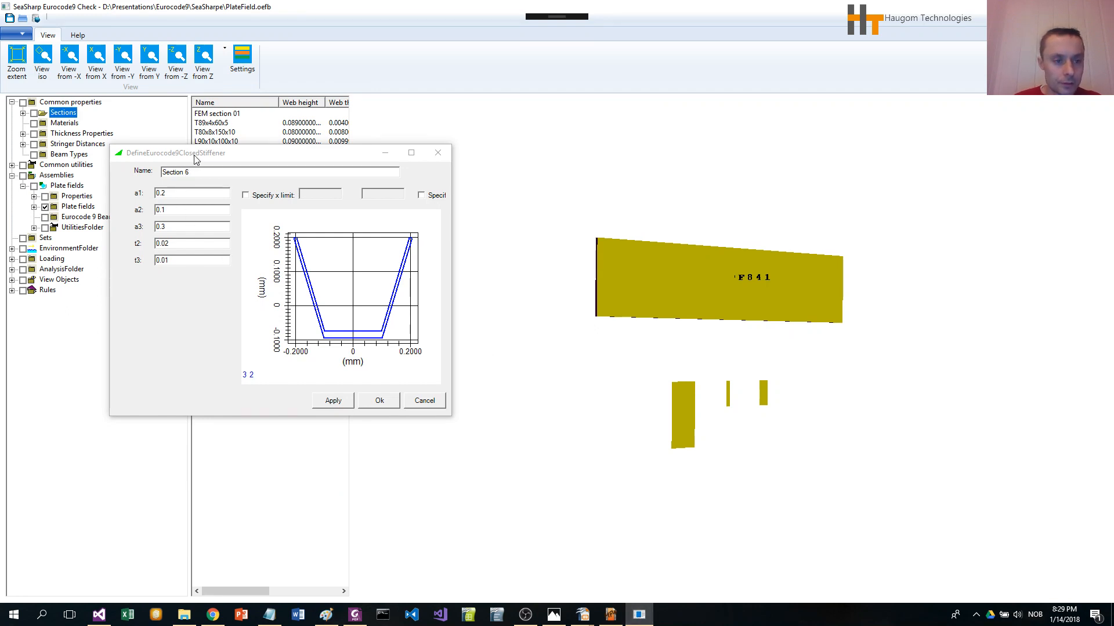
pyautogui.moveTo(196, 159); pyautogui.dragTo(198, 163)
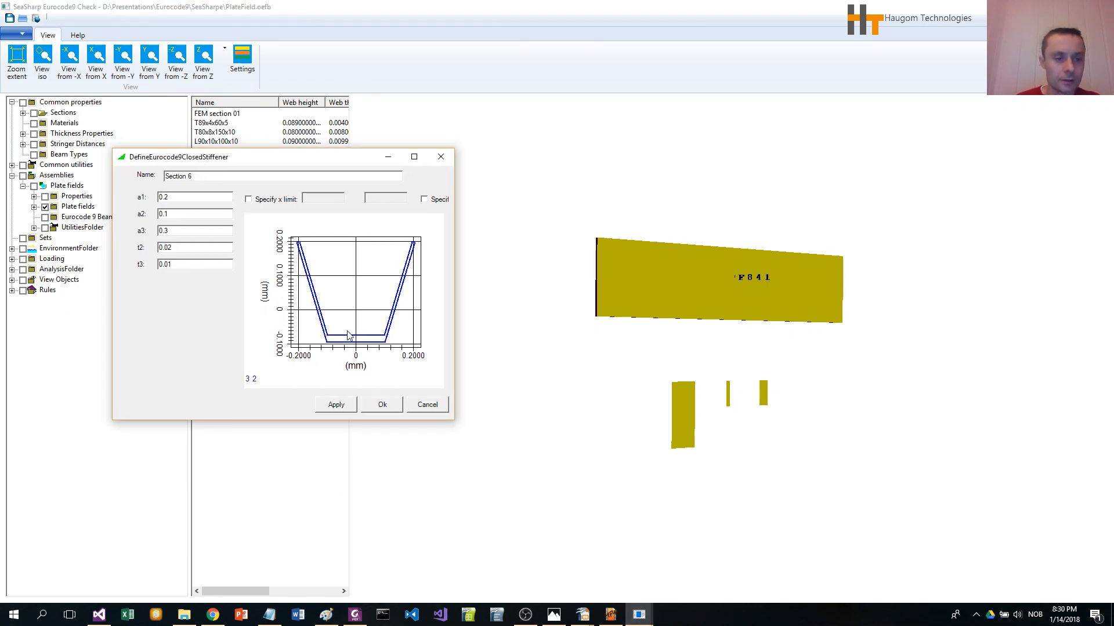
pyautogui.click(382, 405)
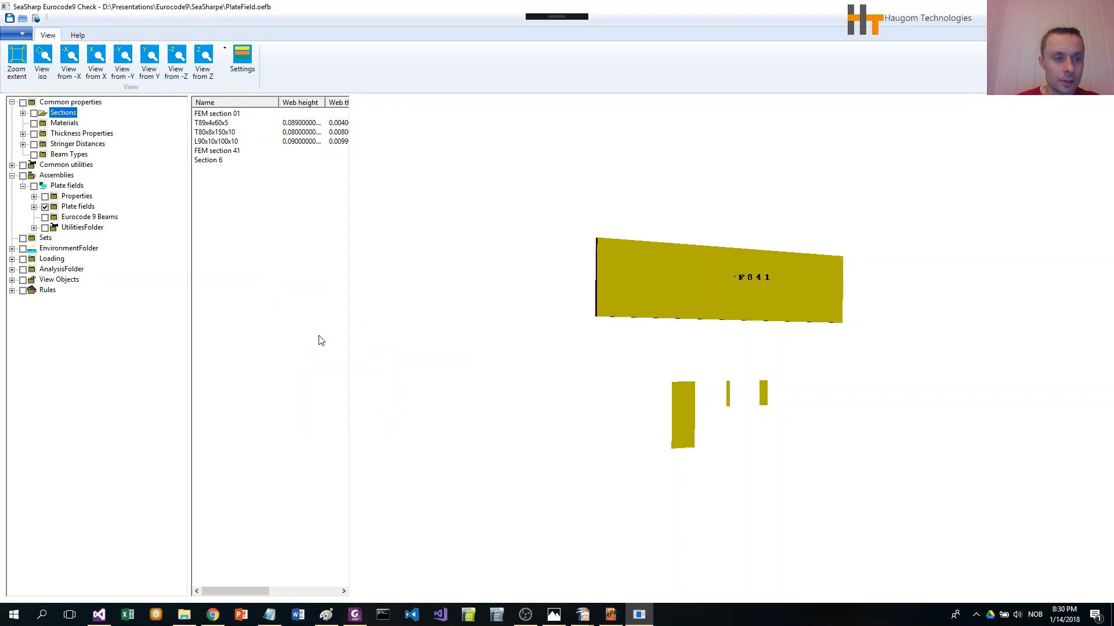
# Select all four displayed plate fields and apply the Section 6 property to them
pyautogui.click(219, 161)
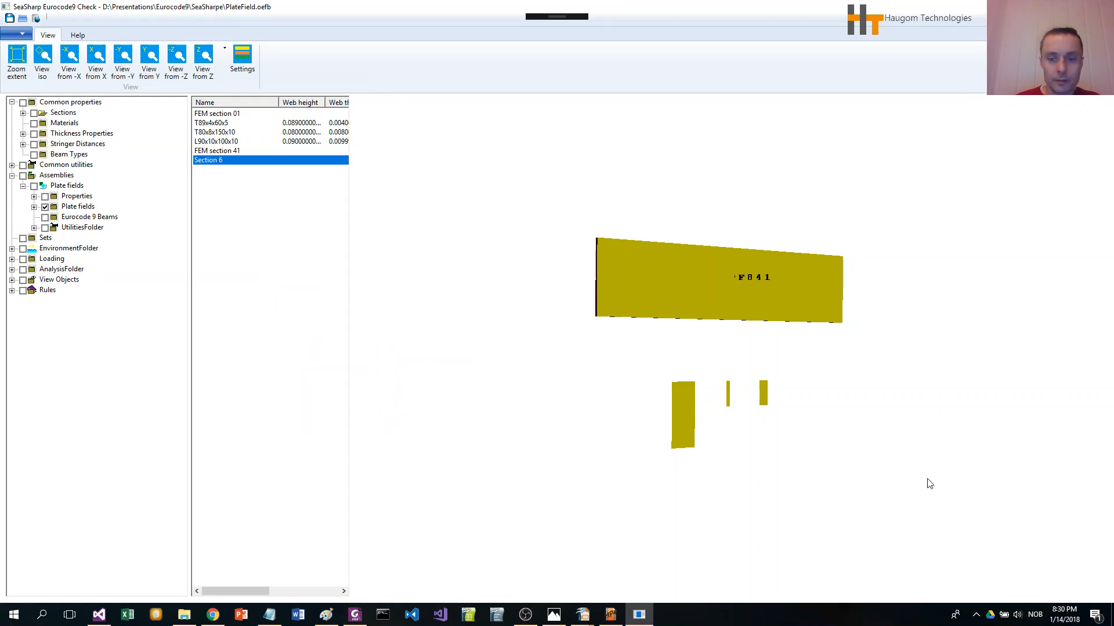
pyautogui.click(946, 509)
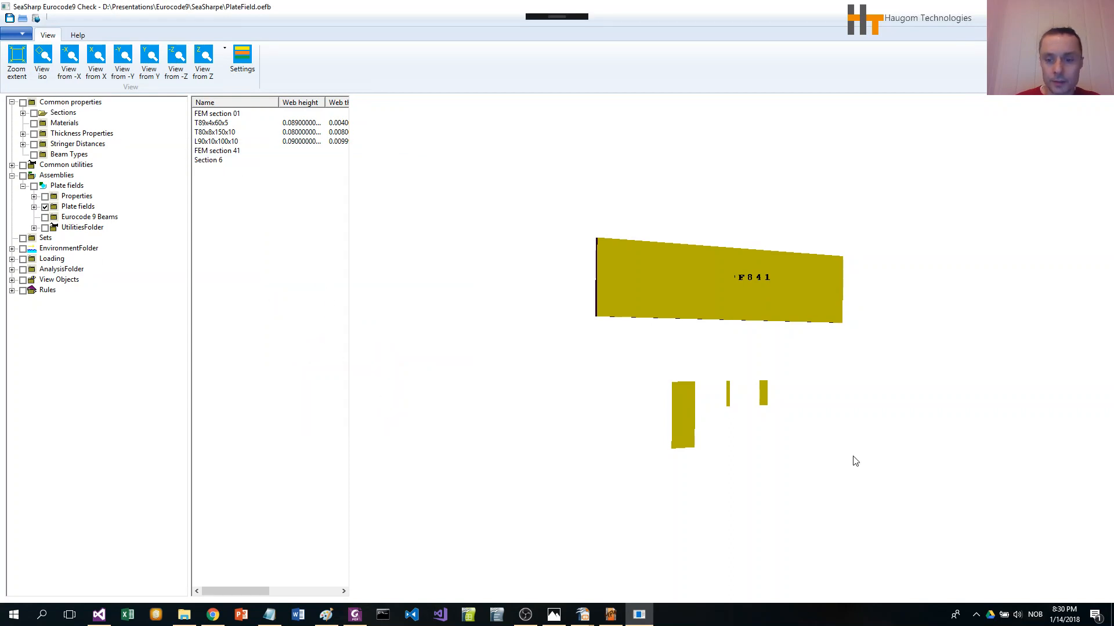
pyautogui.rightClick(219, 161)
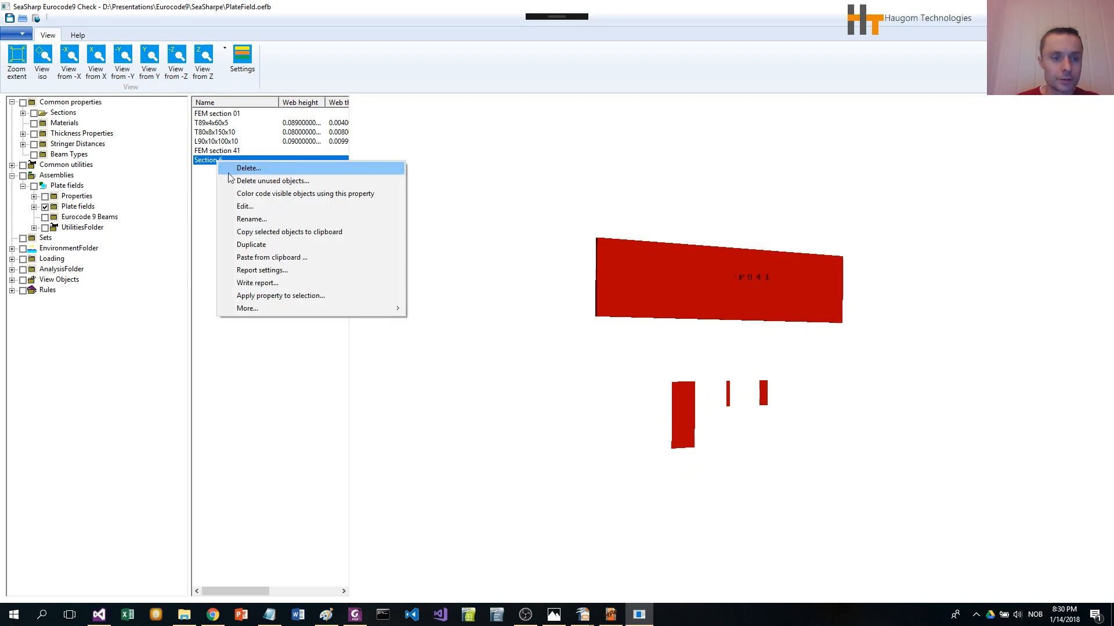
pyautogui.click(290, 296)
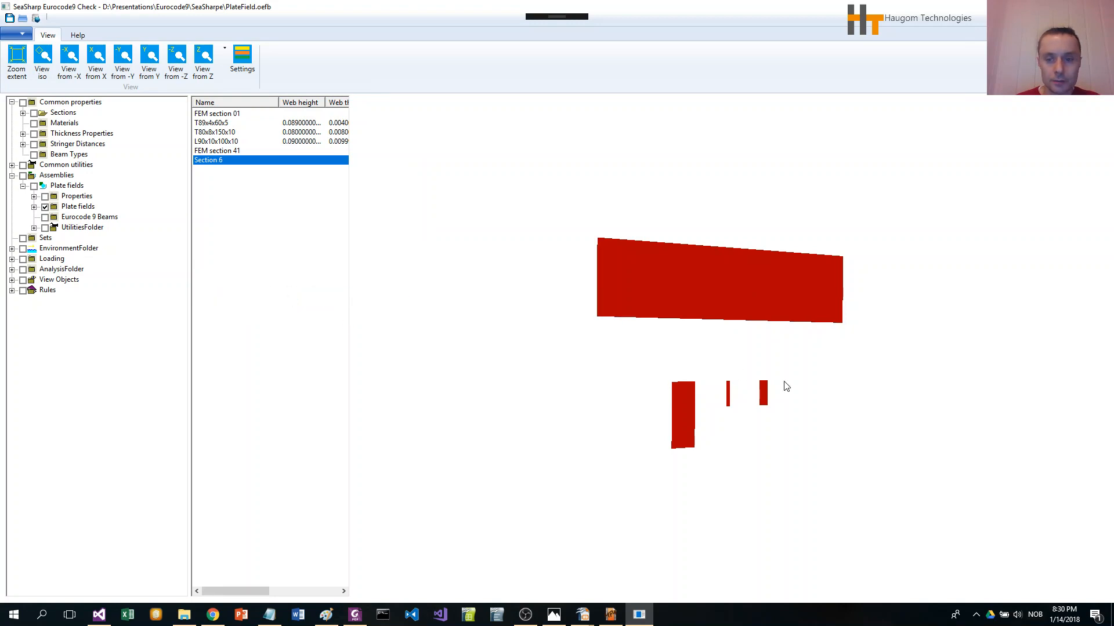
pyautogui.moveTo(783, 385); pyautogui.dragTo(853, 395)
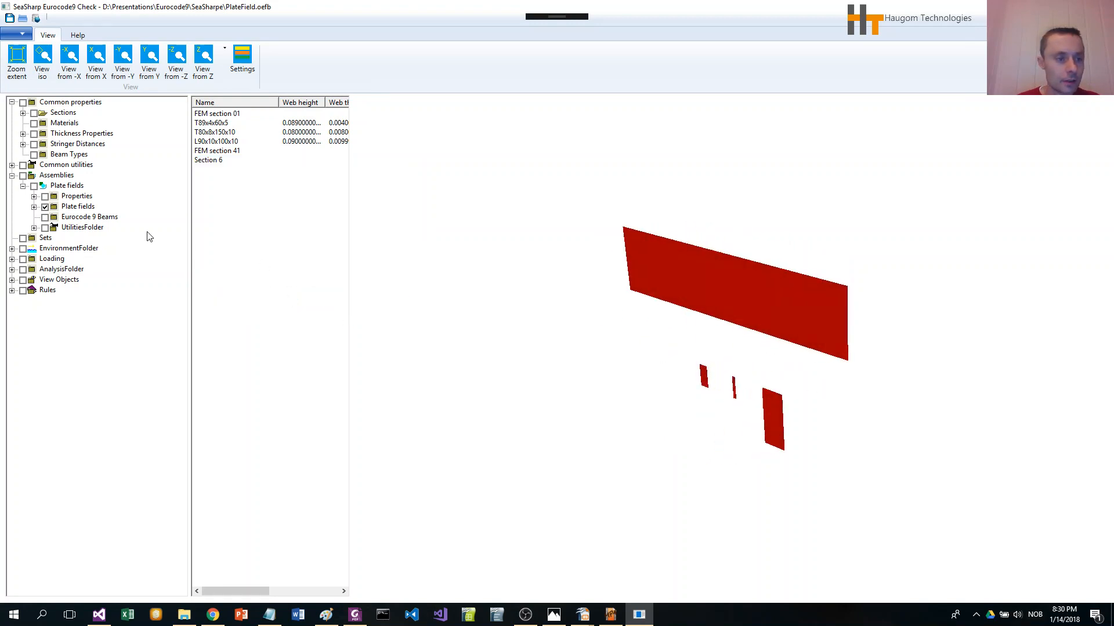
# Apply the existing Distance 500mm stringer distance to the four selected plate fields
pyautogui.click(75, 146)
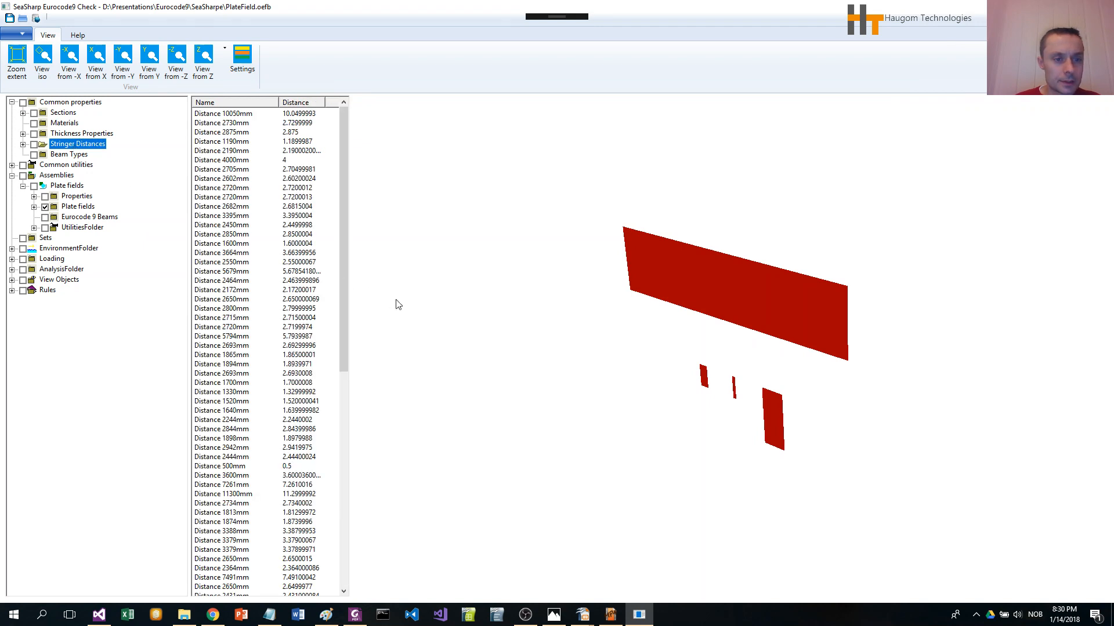
pyautogui.moveTo(345, 287); pyautogui.dragTo(358, 537)
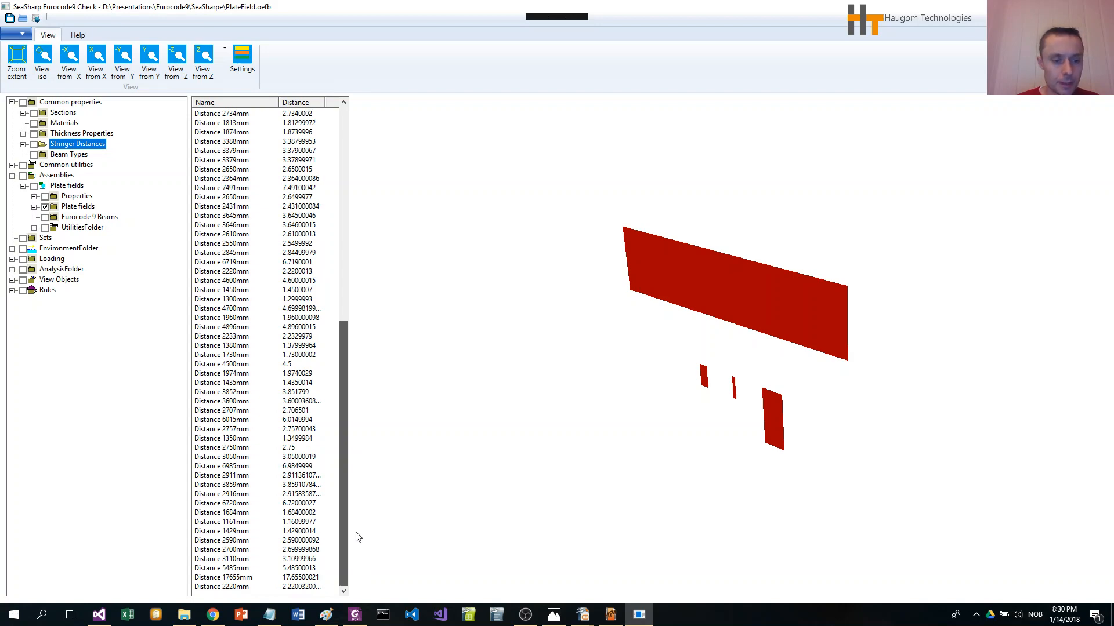
pyautogui.moveTo(358, 537); pyautogui.dragTo(357, 294)
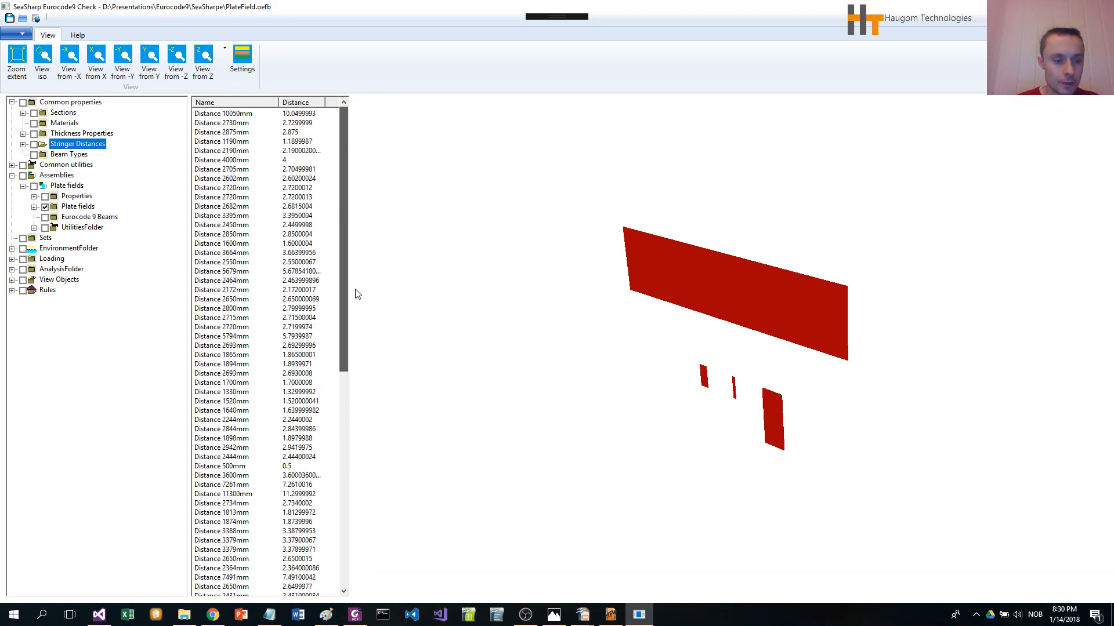
pyautogui.click(240, 468)
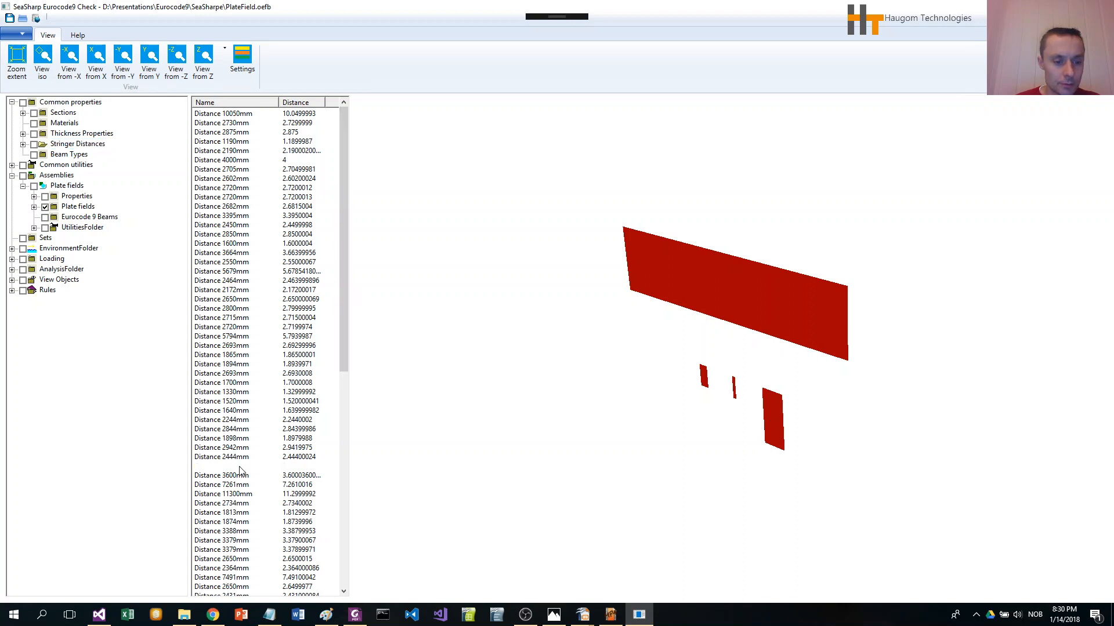
pyautogui.rightClick(240, 467)
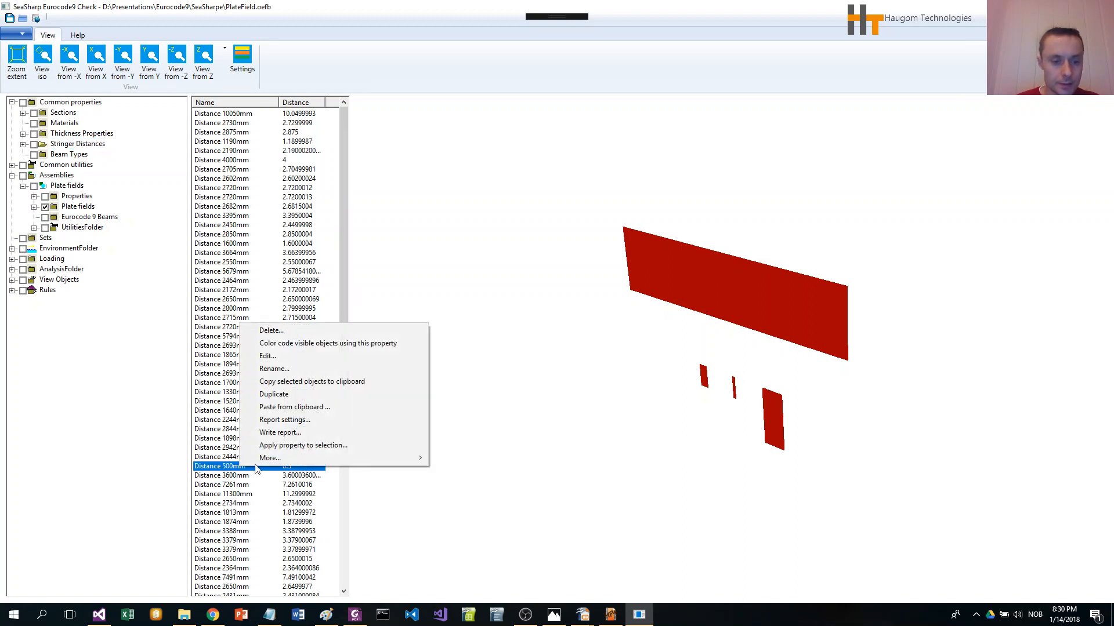
pyautogui.click(321, 447)
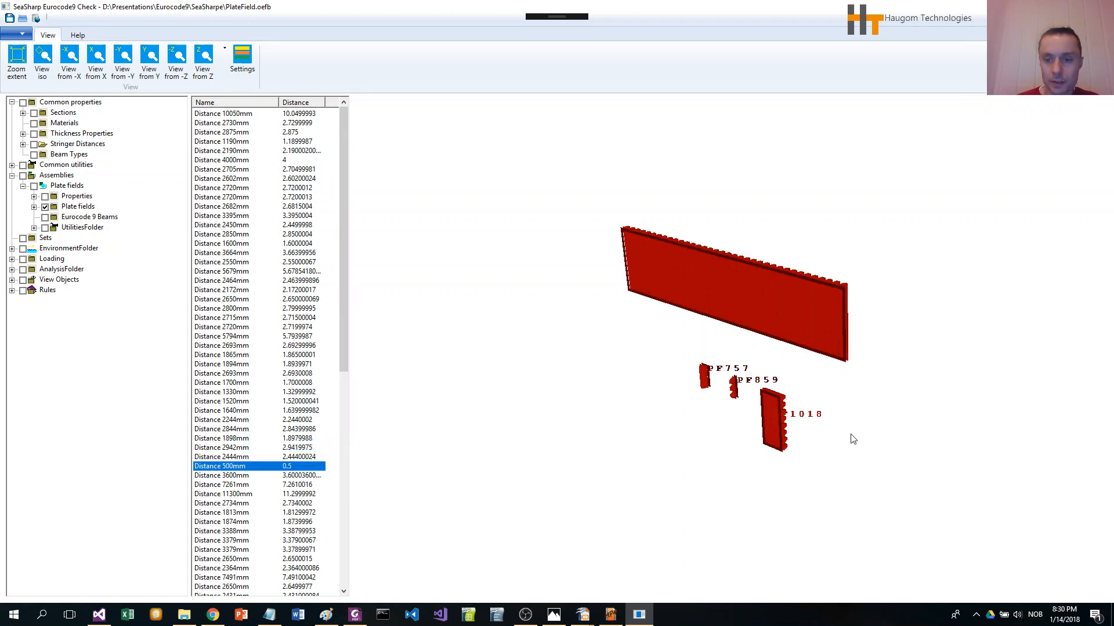
# Open the draw style settings of the large plate field PF841 and turn off its geometry outline
pyautogui.moveTo(850, 437); pyautogui.dragTo(792, 406)
pyautogui.scroll(2, 792, 404)
pyautogui.moveTo(796, 356); pyautogui.dragTo(827, 281)
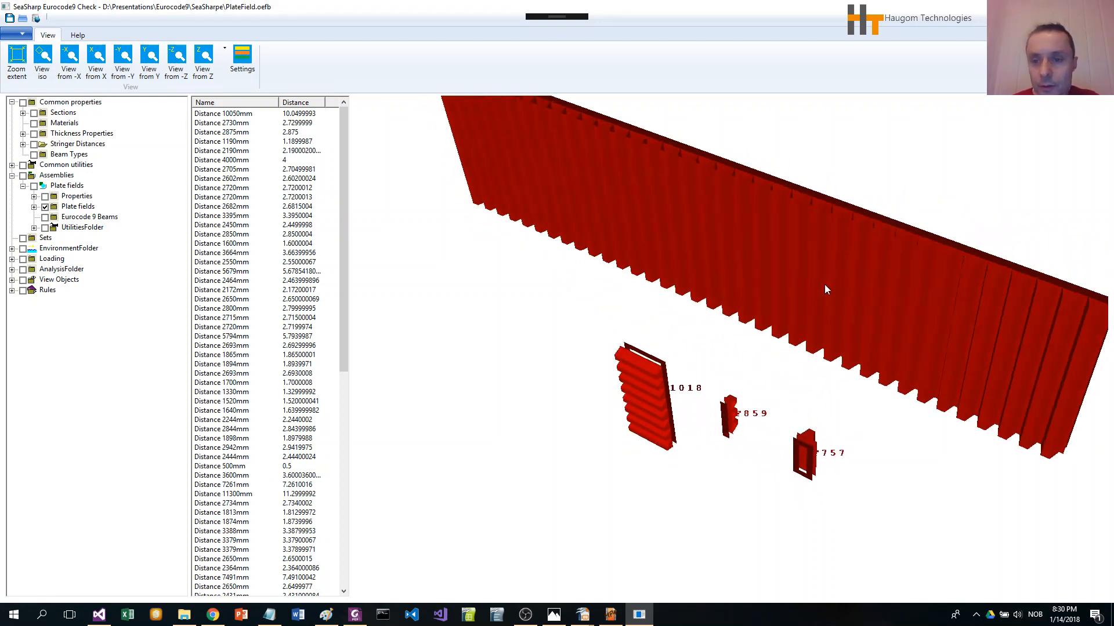
pyautogui.press('Escape')
pyautogui.click(829, 279)
pyautogui.rightClick(828, 279)
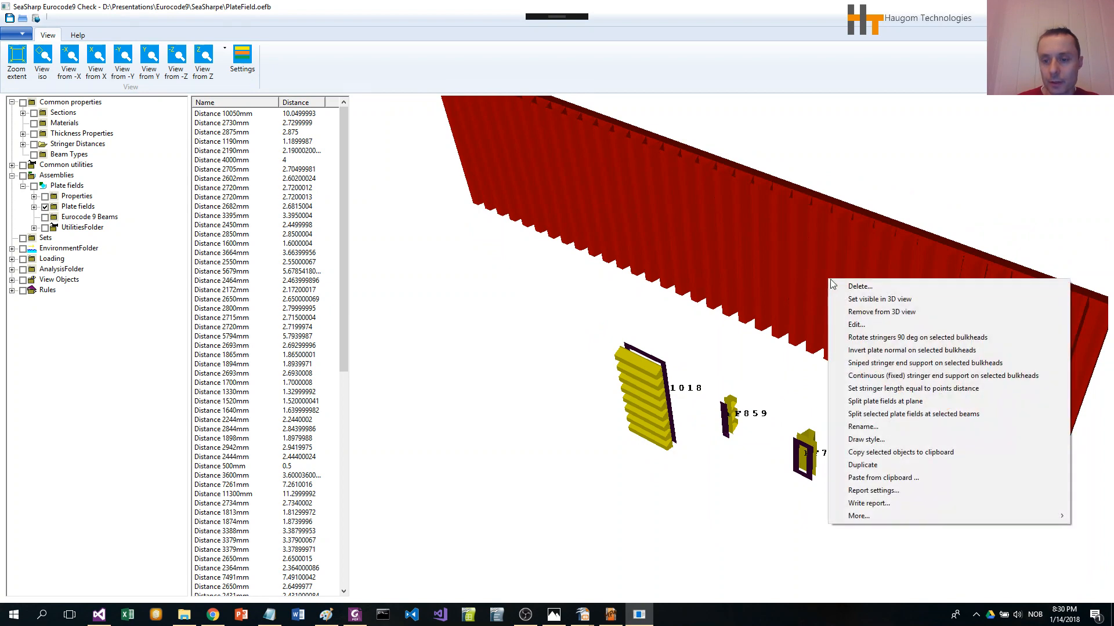
pyautogui.click(866, 442)
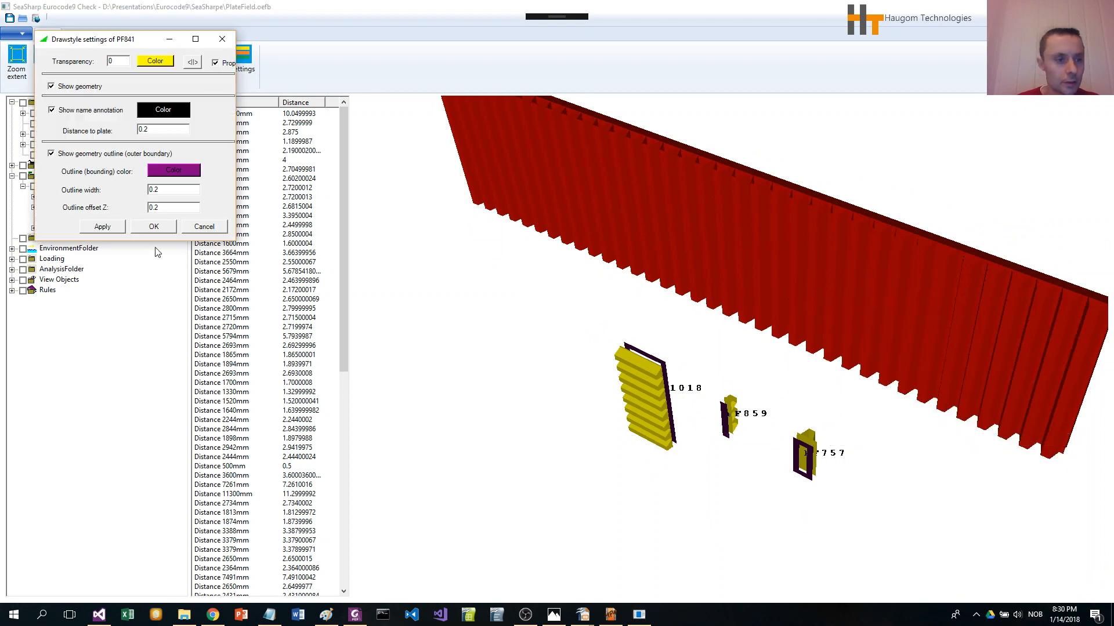
pyautogui.moveTo(864, 246); pyautogui.dragTo(730, 304)
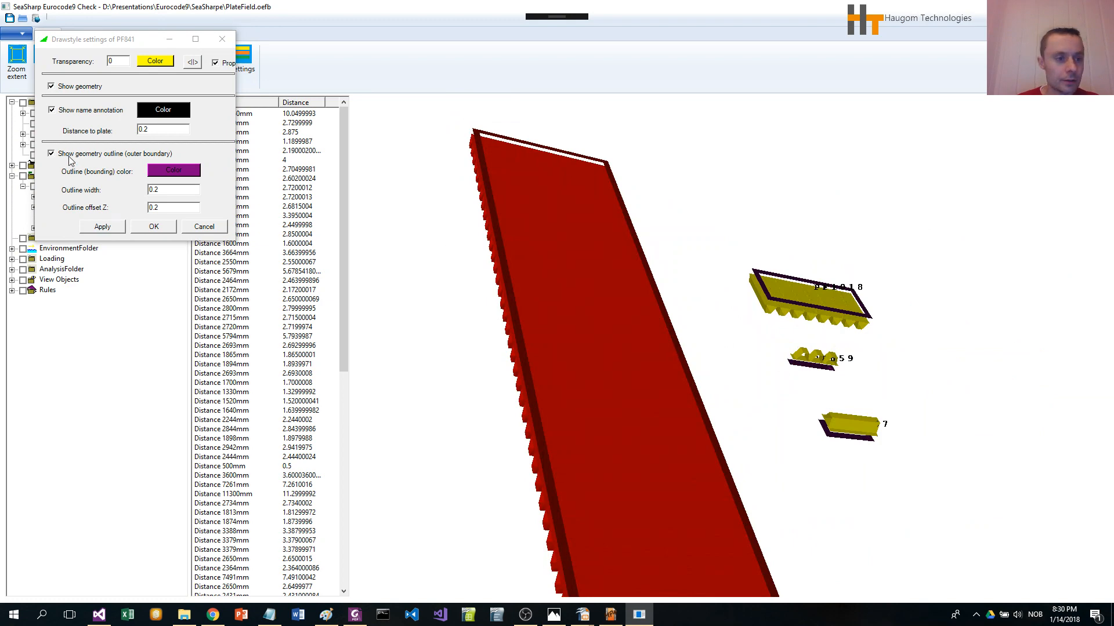
pyautogui.moveTo(545, 383); pyautogui.dragTo(589, 289)
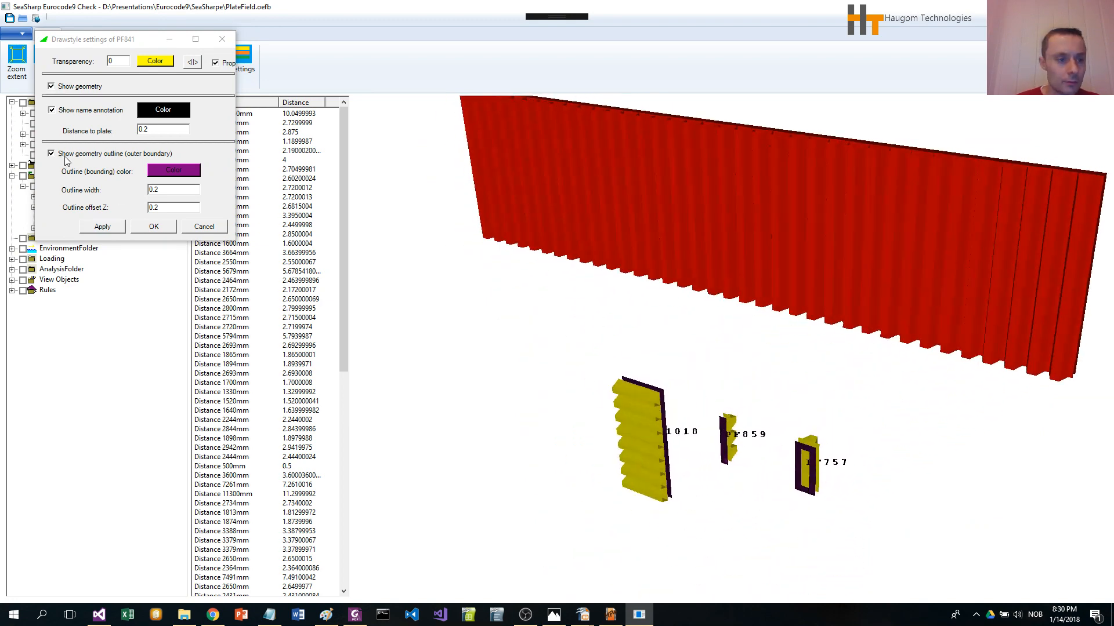
pyautogui.click(51, 154)
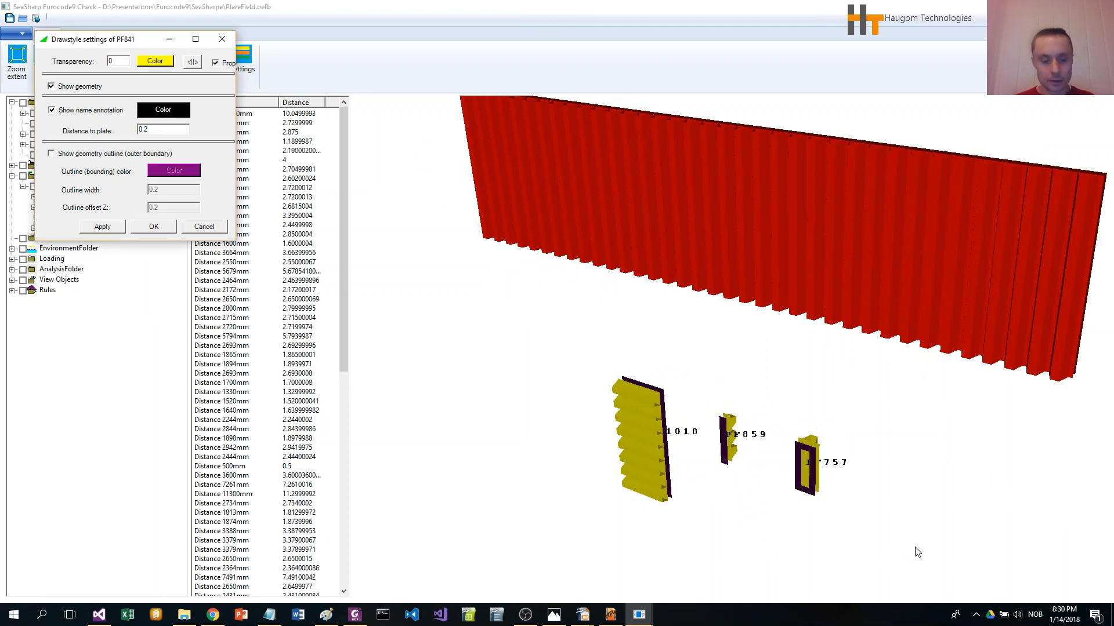
# Select all four plate fields, apply the draw style without outline to all of them, and close the draw style settings
pyautogui.click(897, 546)
pyautogui.click(557, 374)
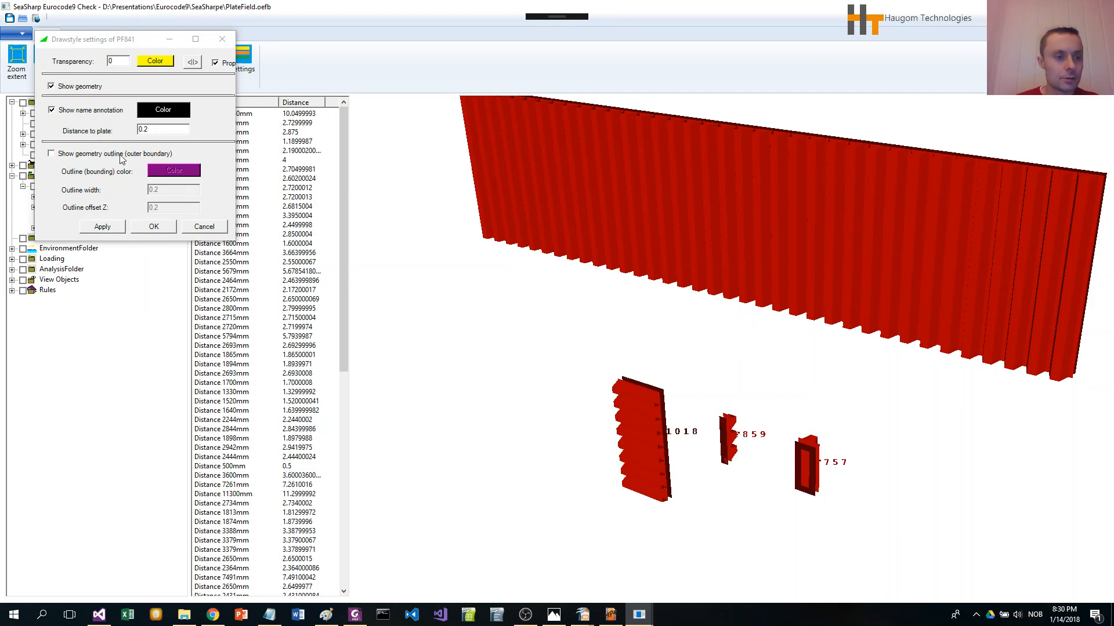
pyautogui.click(190, 62)
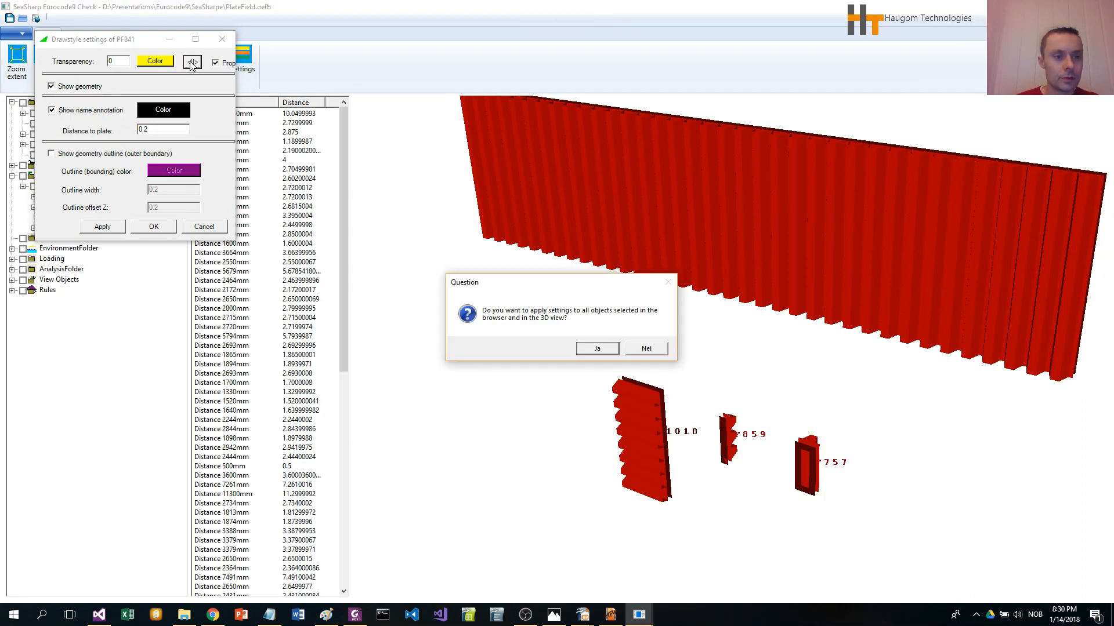
pyautogui.click(597, 350)
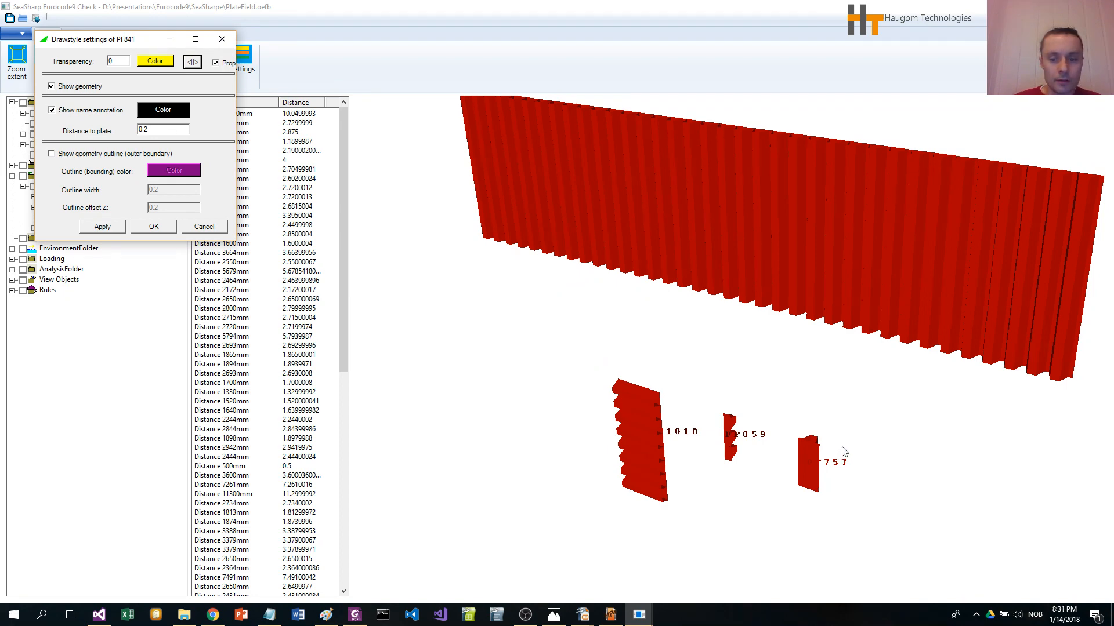
pyautogui.moveTo(843, 452)
pyautogui.mouseDown()
pyautogui.moveTo(785, 451)
pyautogui.moveTo(845, 450)
pyautogui.mouseUp()
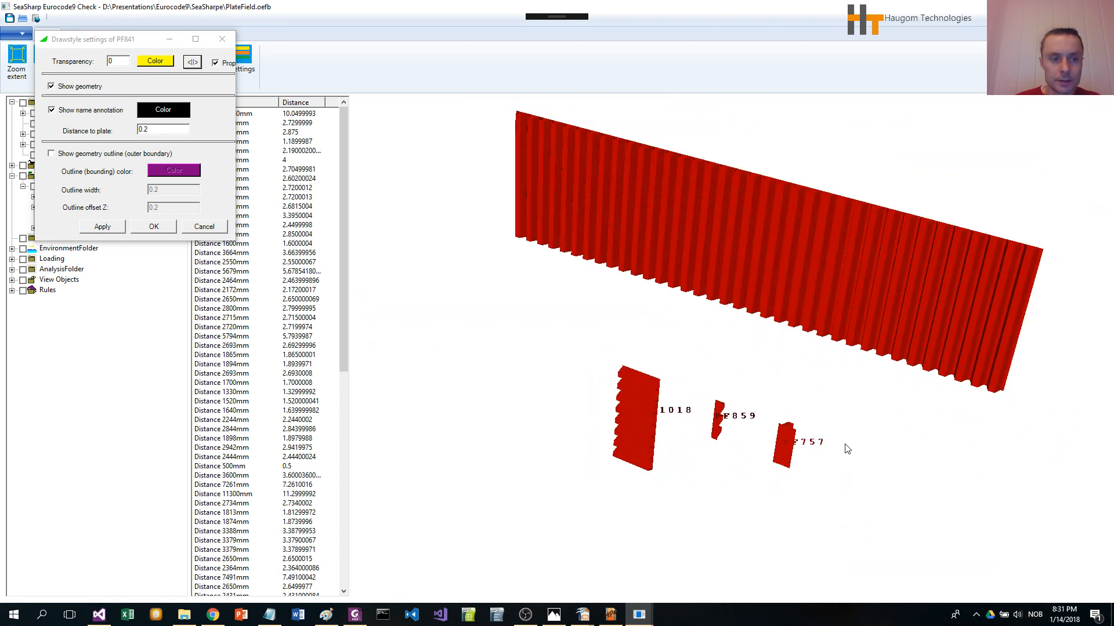
pyautogui.click(215, 227)
# Create a new aluminium material named Alu under the common Materials, keeping the default property values
pyautogui.moveTo(530, 278); pyautogui.dragTo(532, 279)
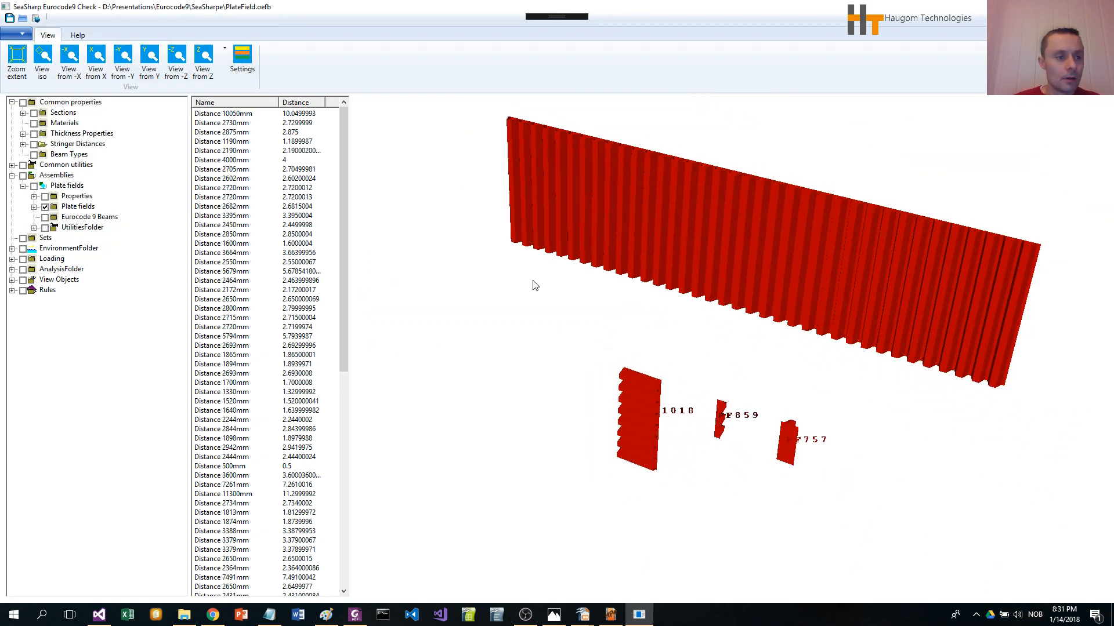
pyautogui.click(100, 135)
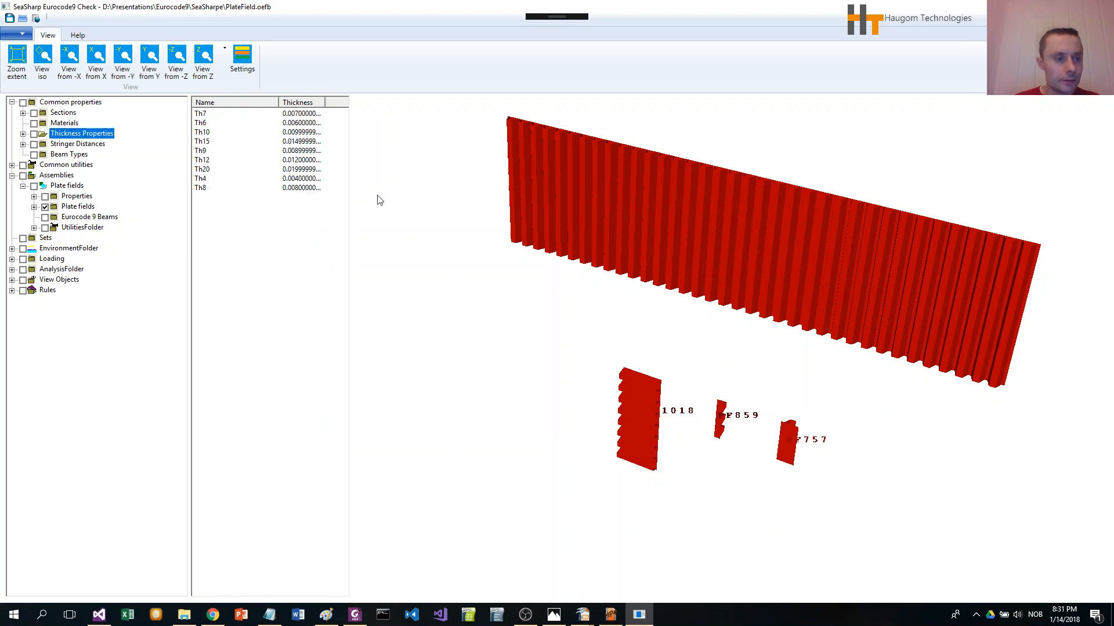
pyautogui.click(67, 123)
pyautogui.rightClick(67, 123)
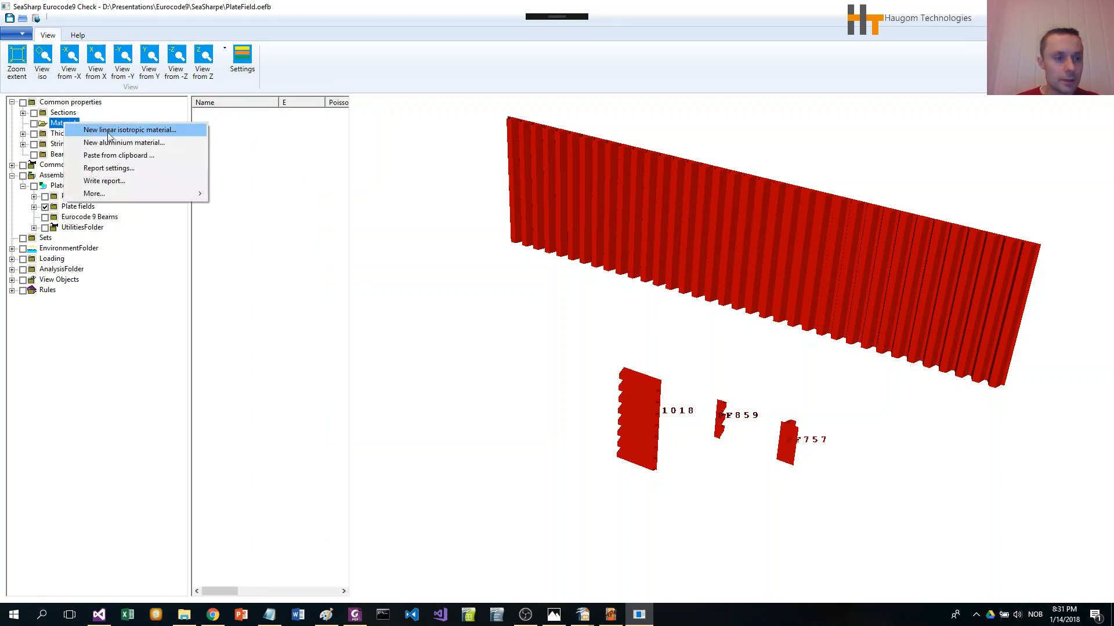
pyautogui.click(133, 142)
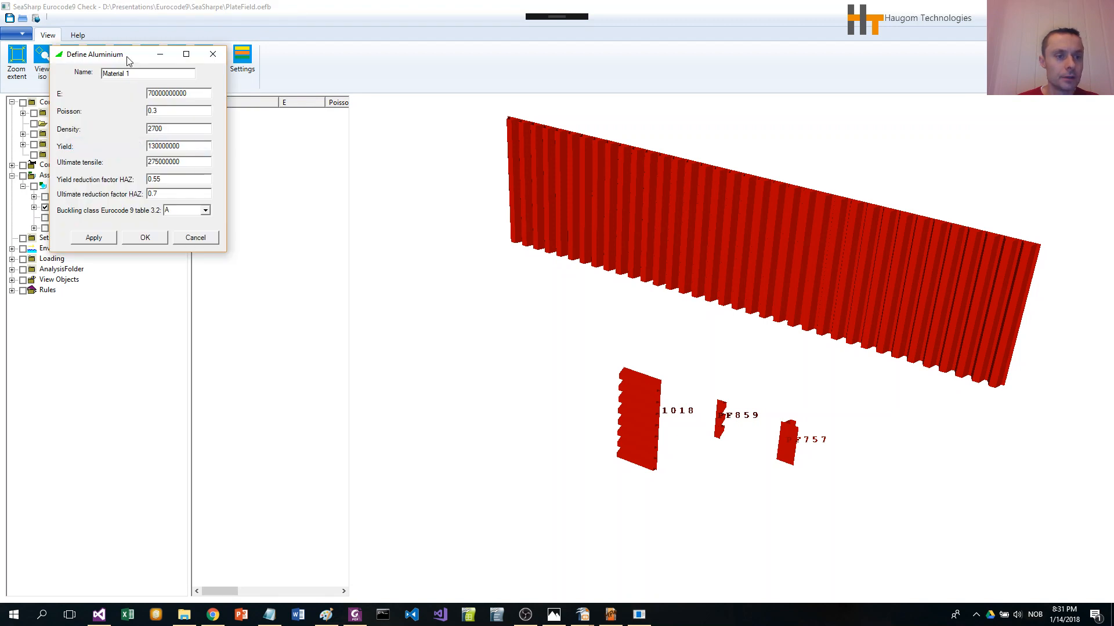
pyautogui.moveTo(129, 61); pyautogui.dragTo(173, 129)
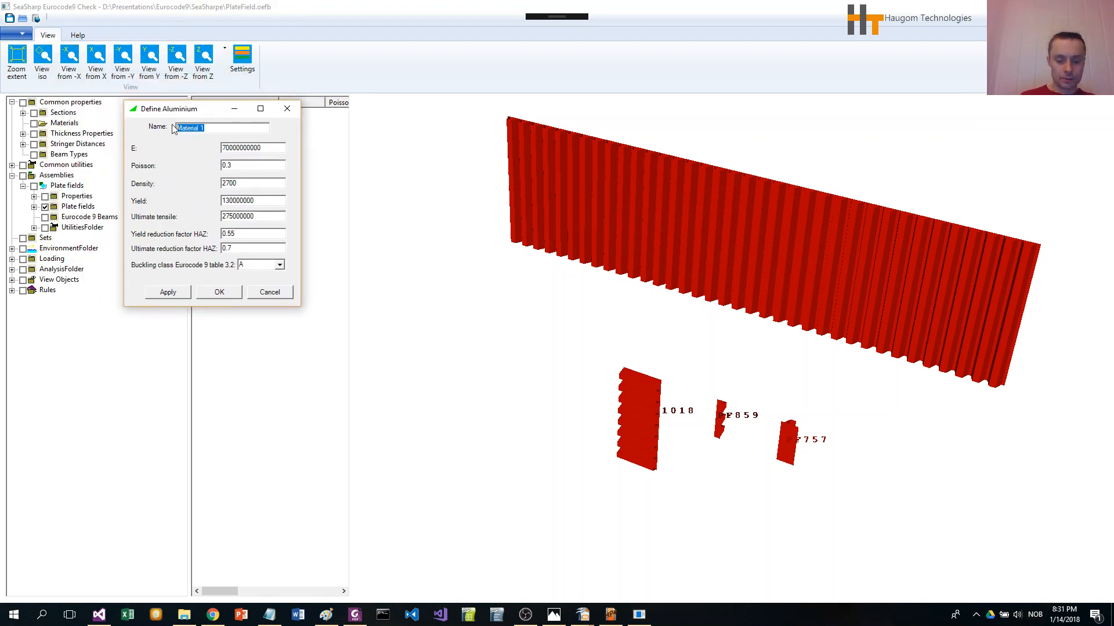
pyautogui.write('Alu')
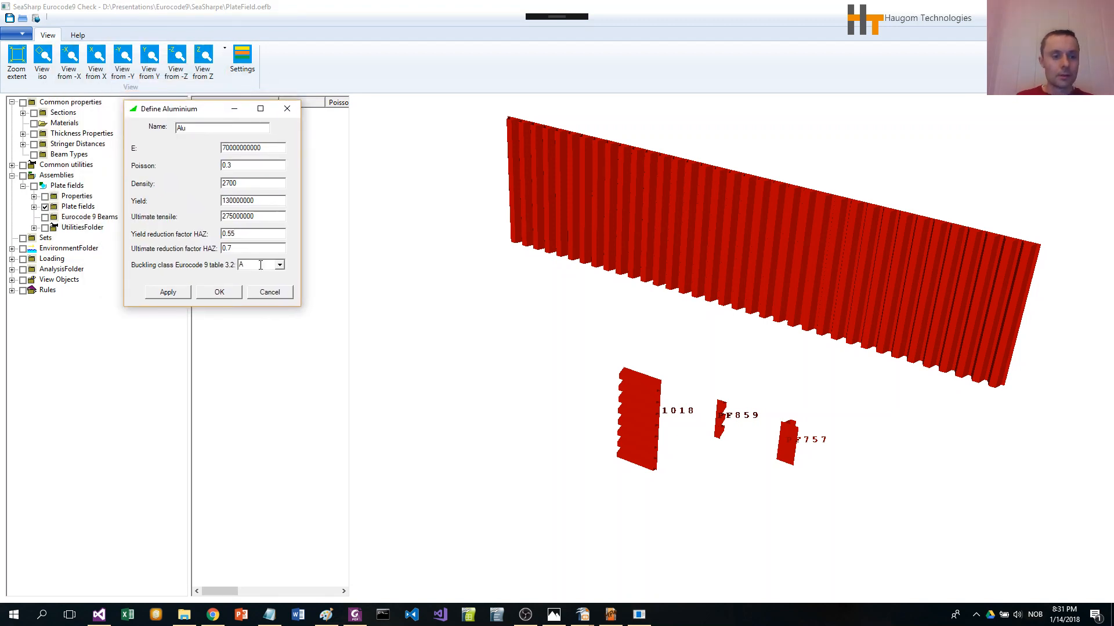
pyautogui.click(219, 292)
# Apply the Alu material to the four selected plate fields
pyautogui.click(210, 116)
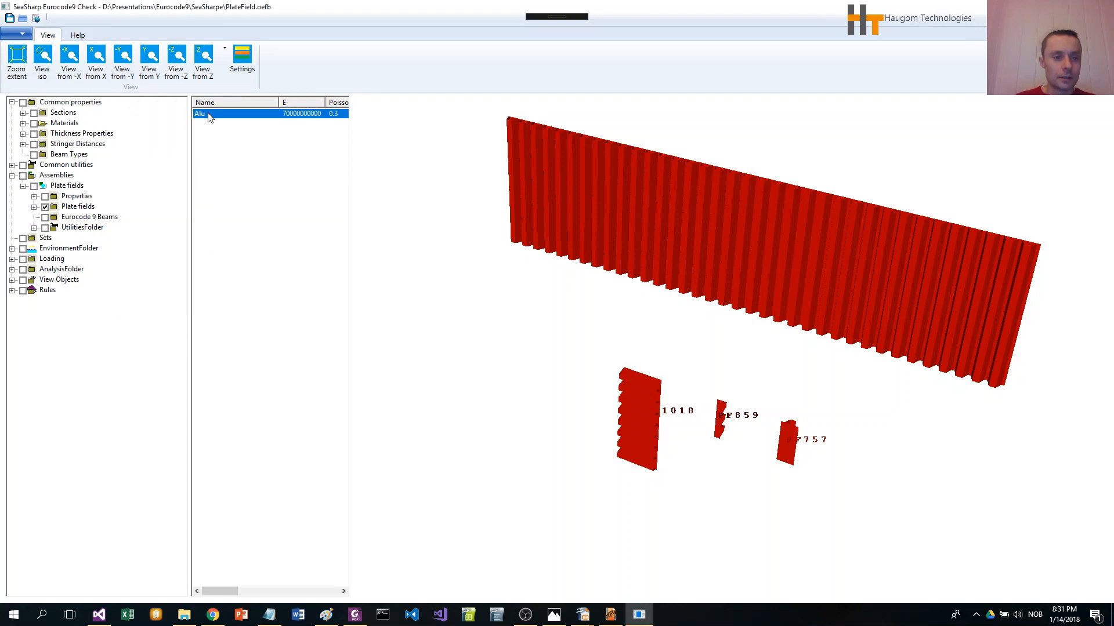
pyautogui.rightClick(210, 116)
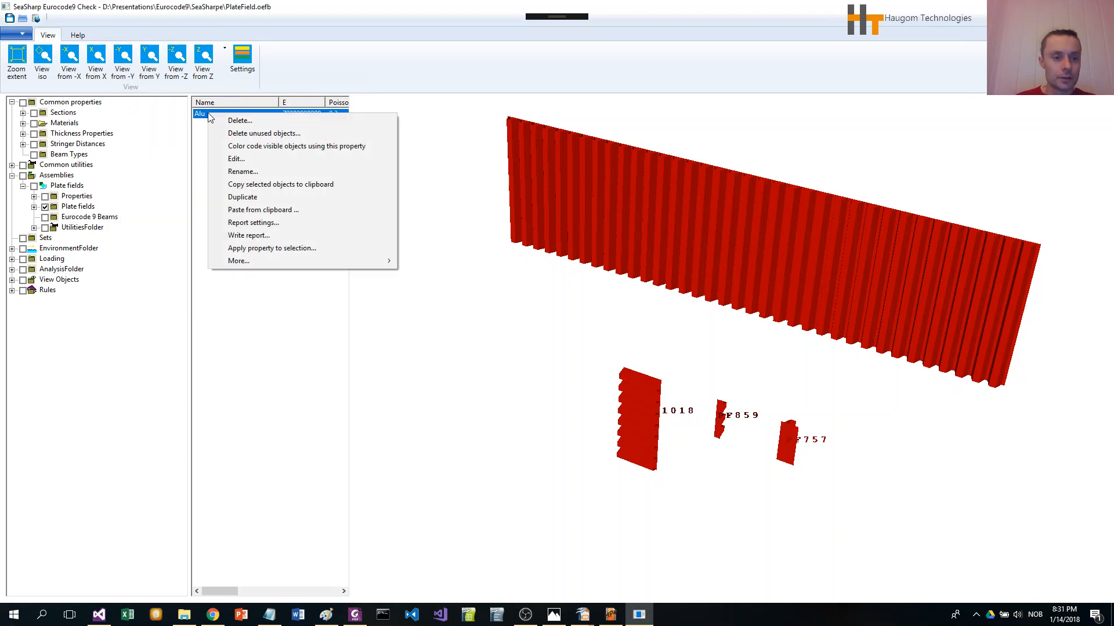
pyautogui.click(270, 249)
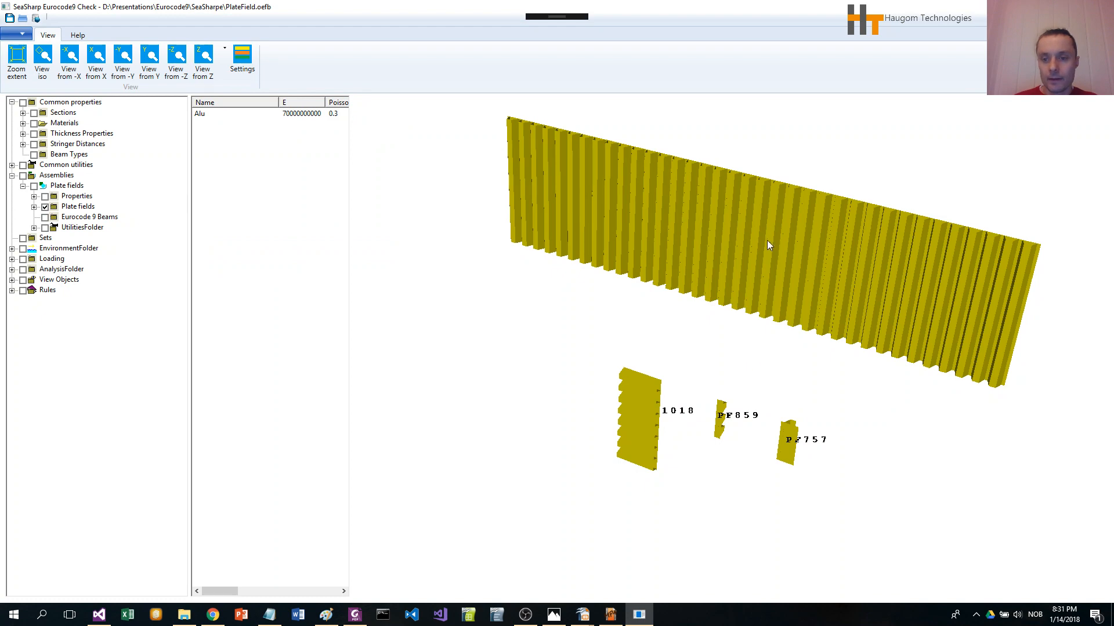
# Review the definition of the large plate field PF841, checking its assigned stringer distance, section and material, and close it without changes
pyautogui.click(767, 239)
pyautogui.rightClick(766, 239)
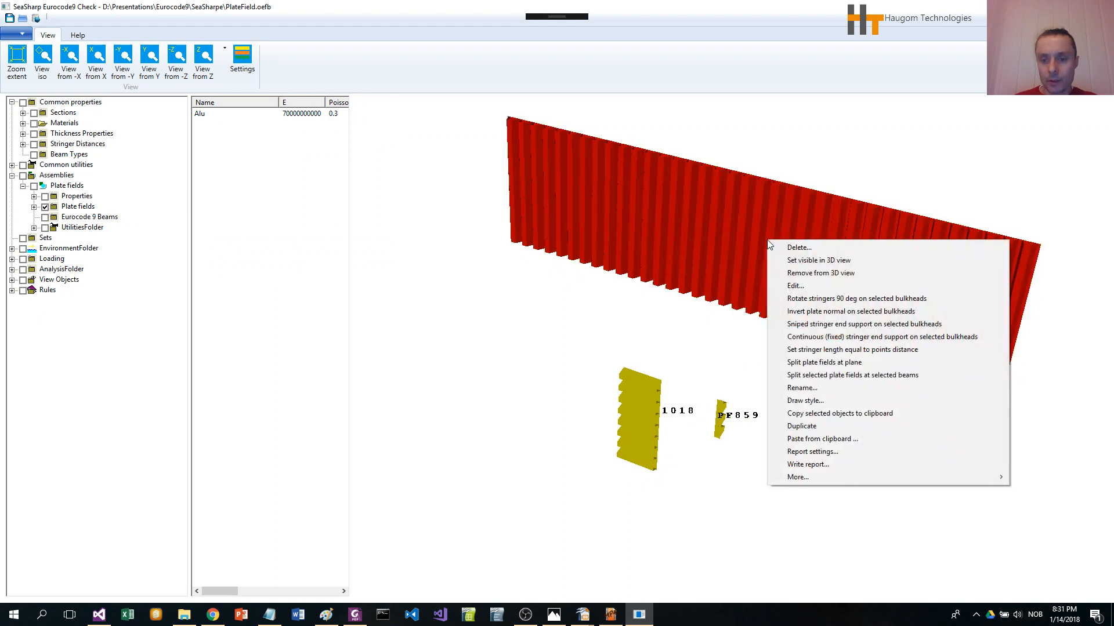
pyautogui.click(797, 288)
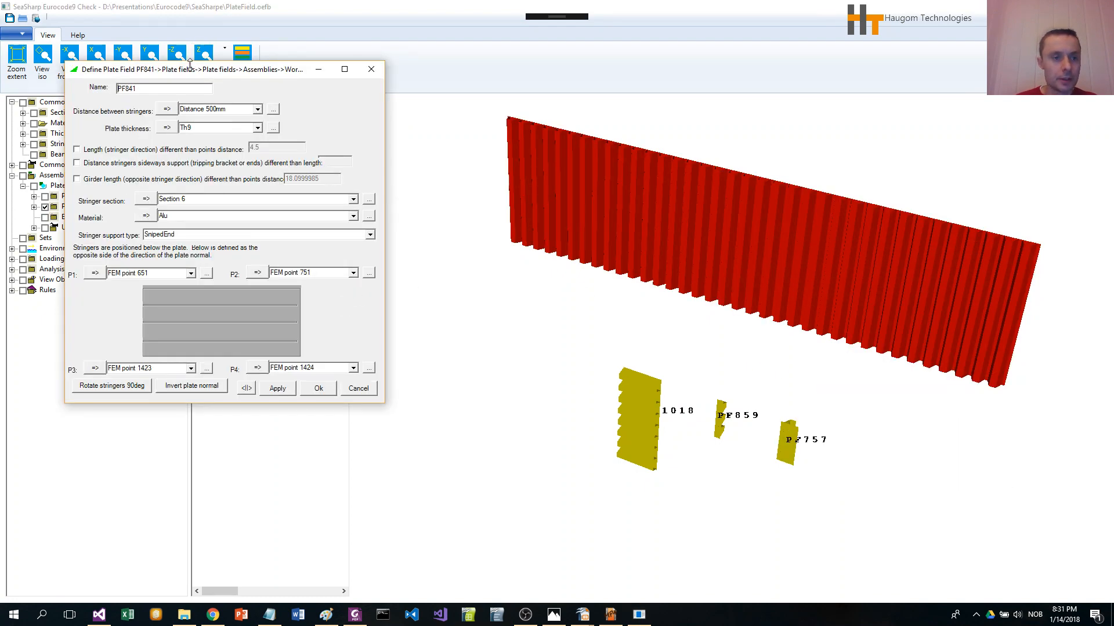
pyautogui.moveTo(190, 69); pyautogui.dragTo(253, 115)
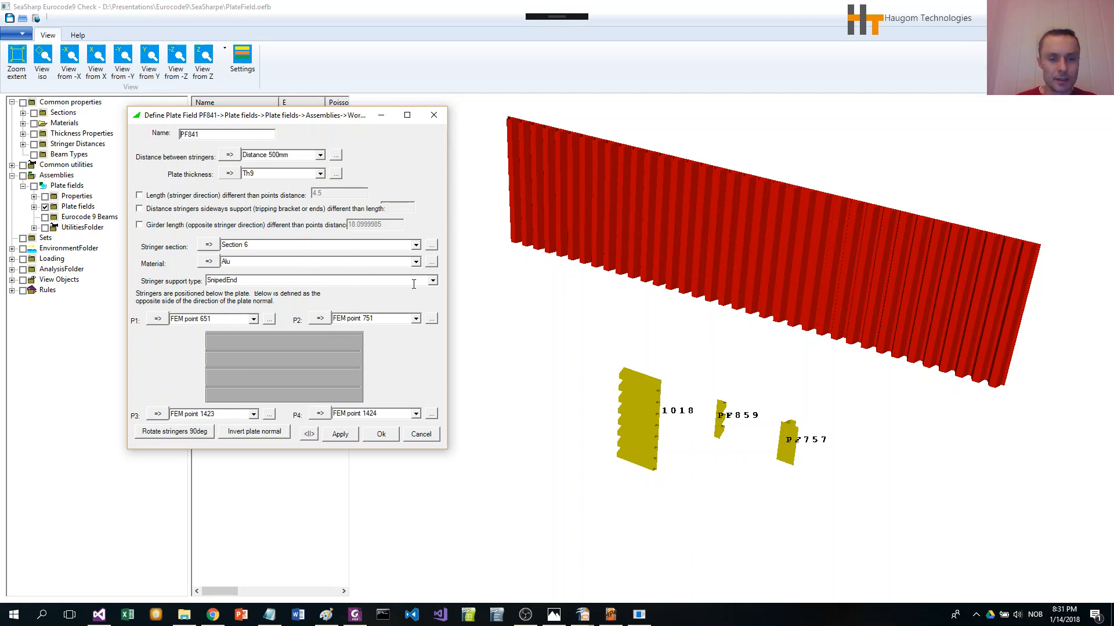
pyautogui.click(570, 313)
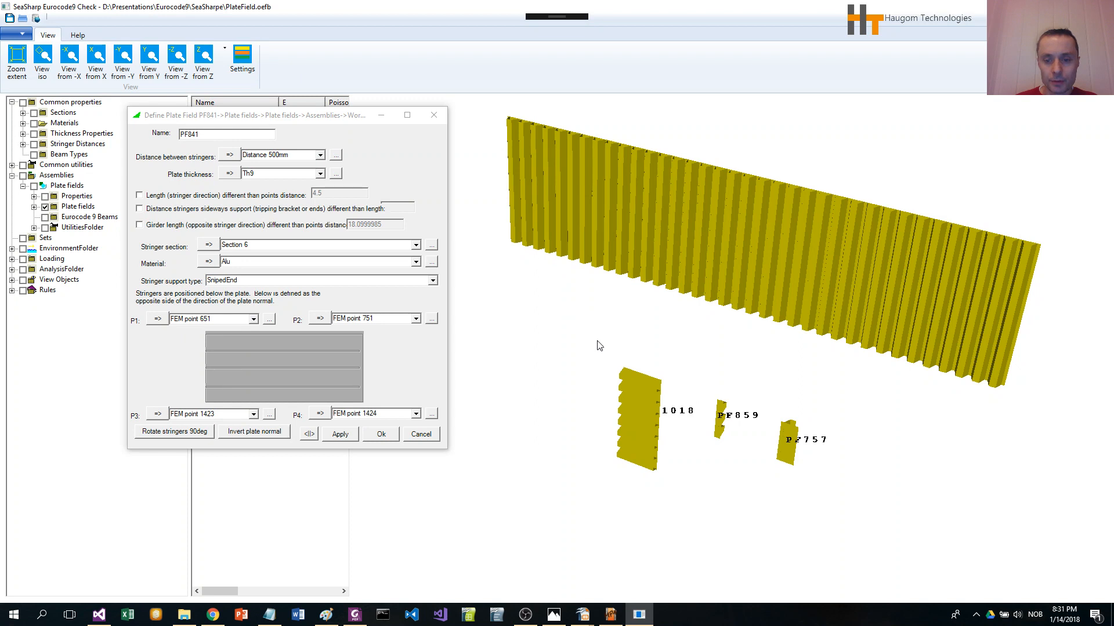
pyautogui.click(419, 435)
pyautogui.click(642, 428)
pyautogui.rightClick(641, 429)
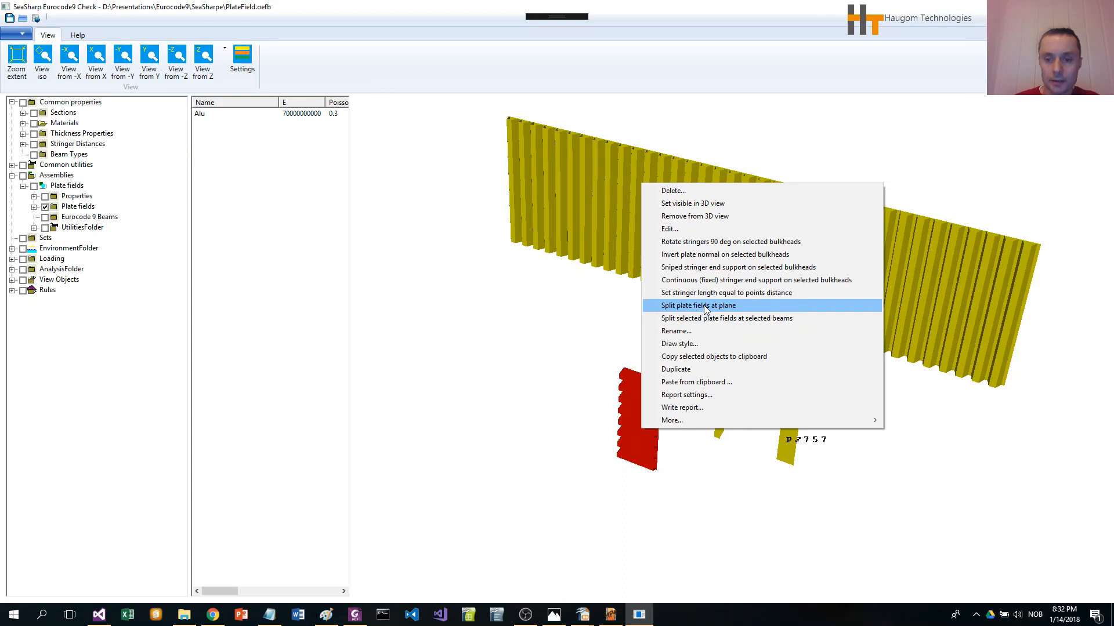
pyautogui.click(520, 307)
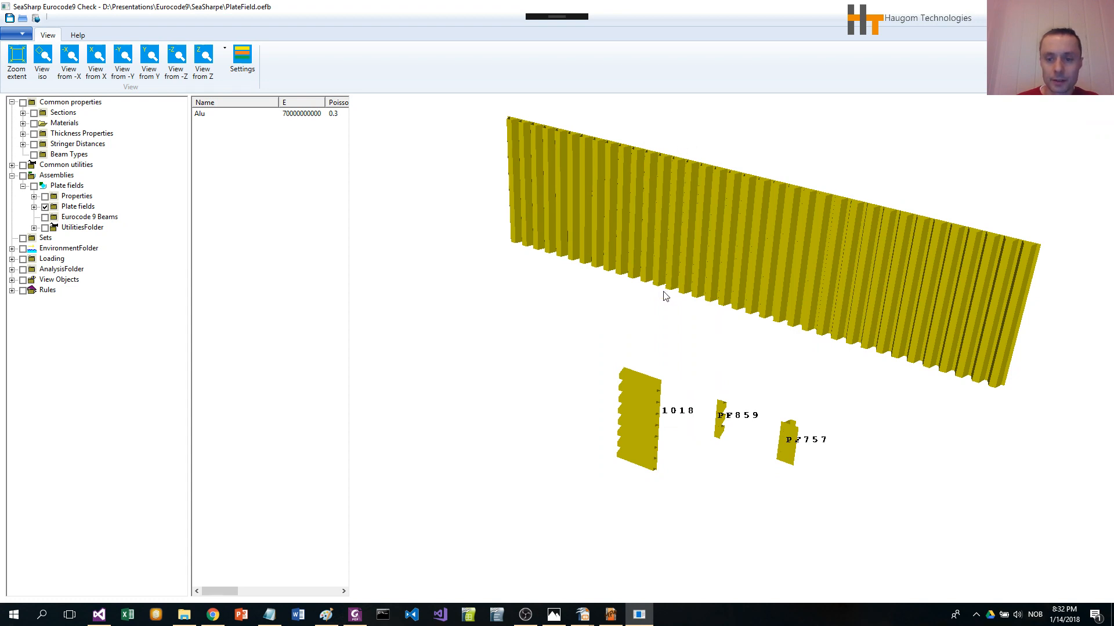
pyautogui.scroll(-2, 663, 293)
pyautogui.scroll(4, 664, 293)
pyautogui.scroll(-3, 696, 365)
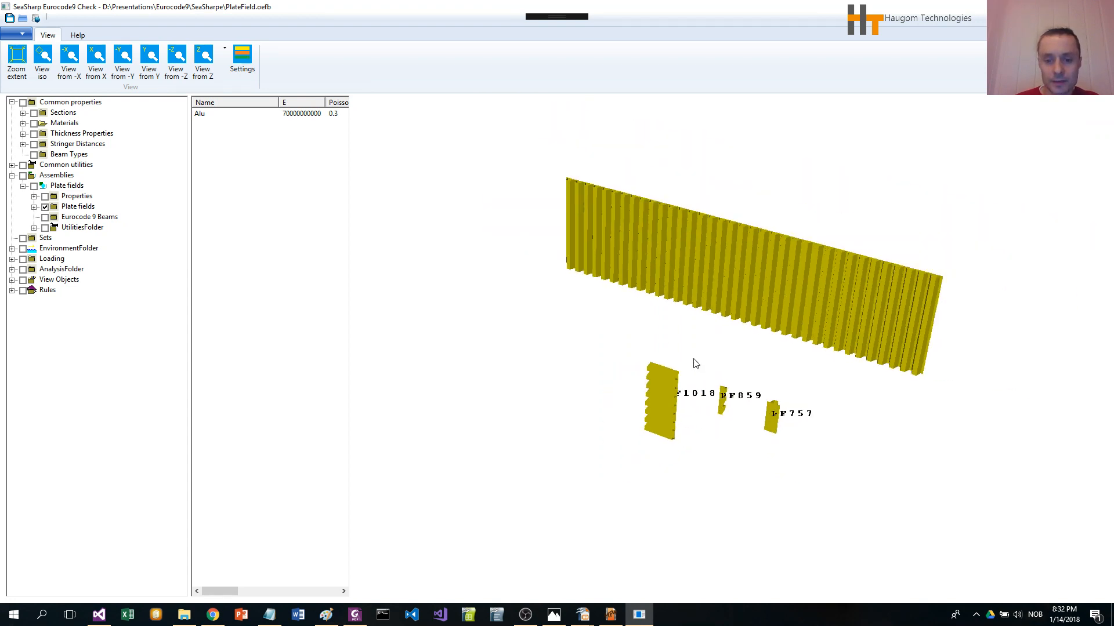
pyautogui.scroll(1, 795, 367)
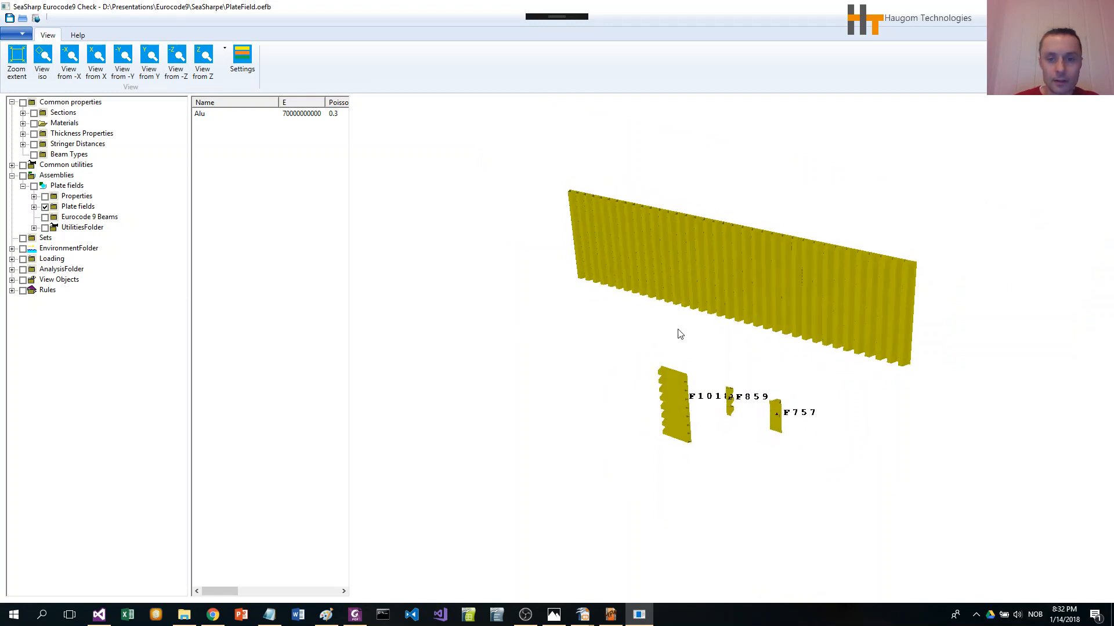
pyautogui.scroll(-2, 684, 328)
pyautogui.scroll(1, 738, 313)
pyautogui.scroll(1, 738, 313)
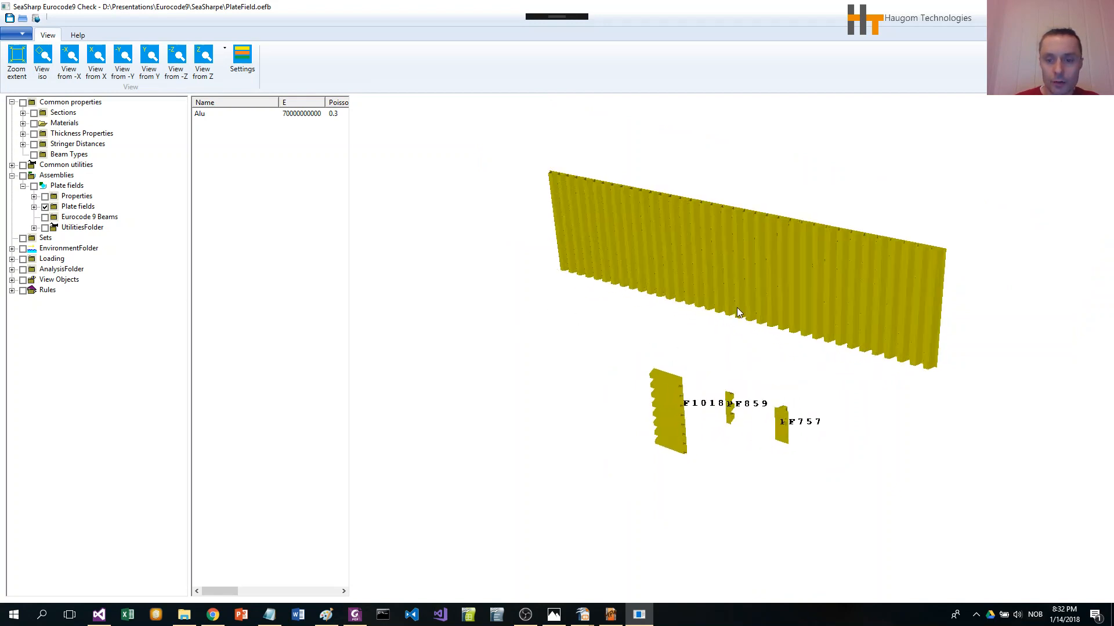
pyautogui.scroll(1, 682, 297)
pyautogui.scroll(1, 717, 295)
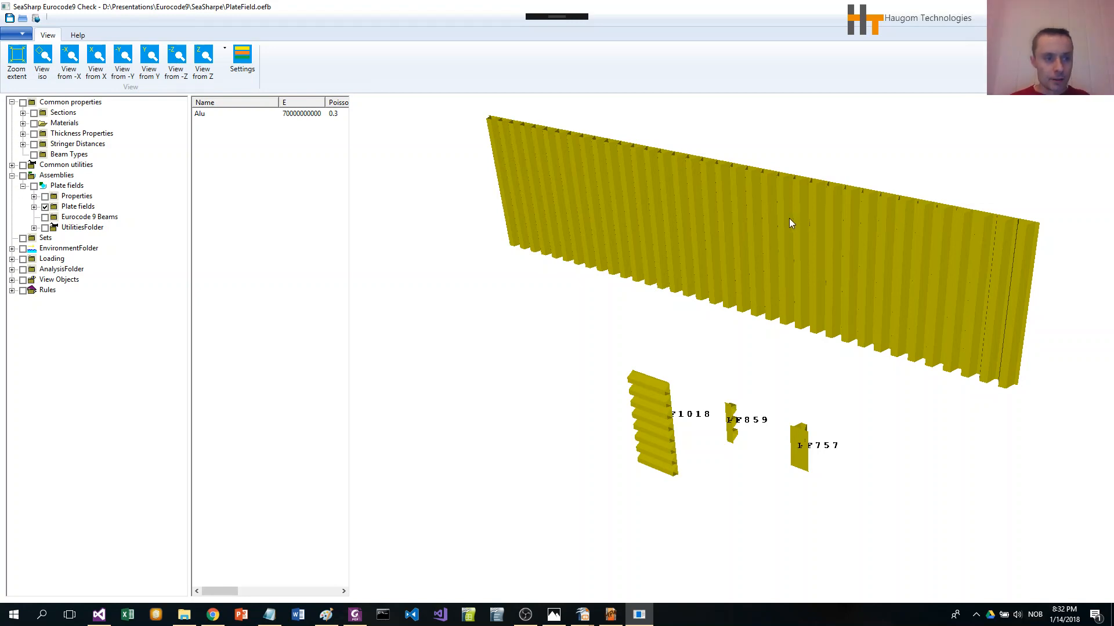
# Open the definition of the large plate field PF841 and rotate its stringers by 90 degrees twice, applying each rotation
pyautogui.rightClick(712, 267)
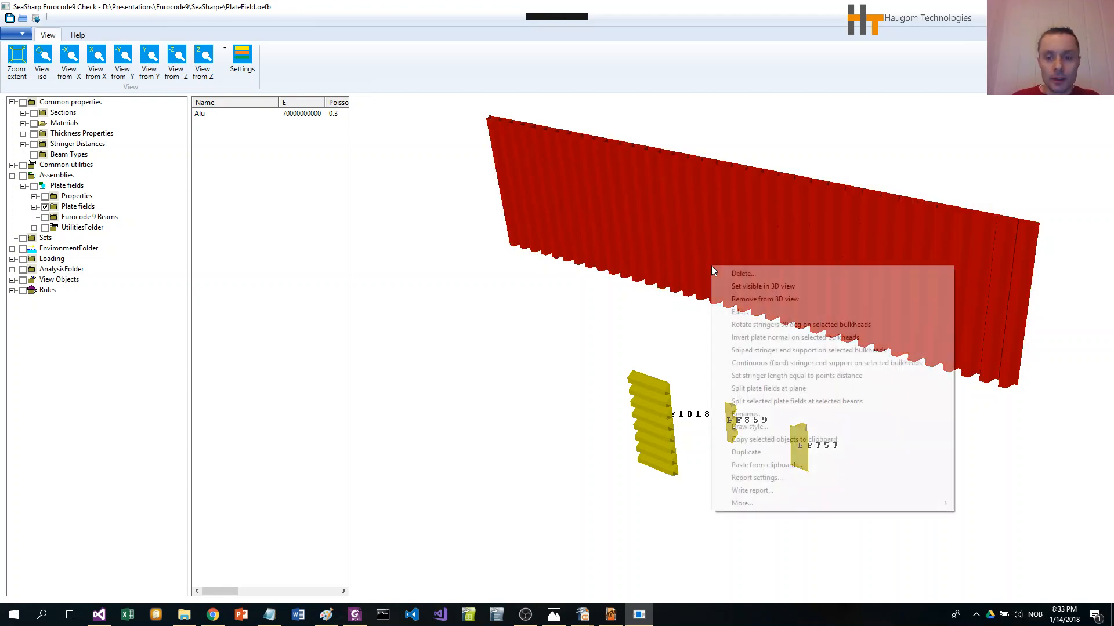
pyautogui.click(740, 313)
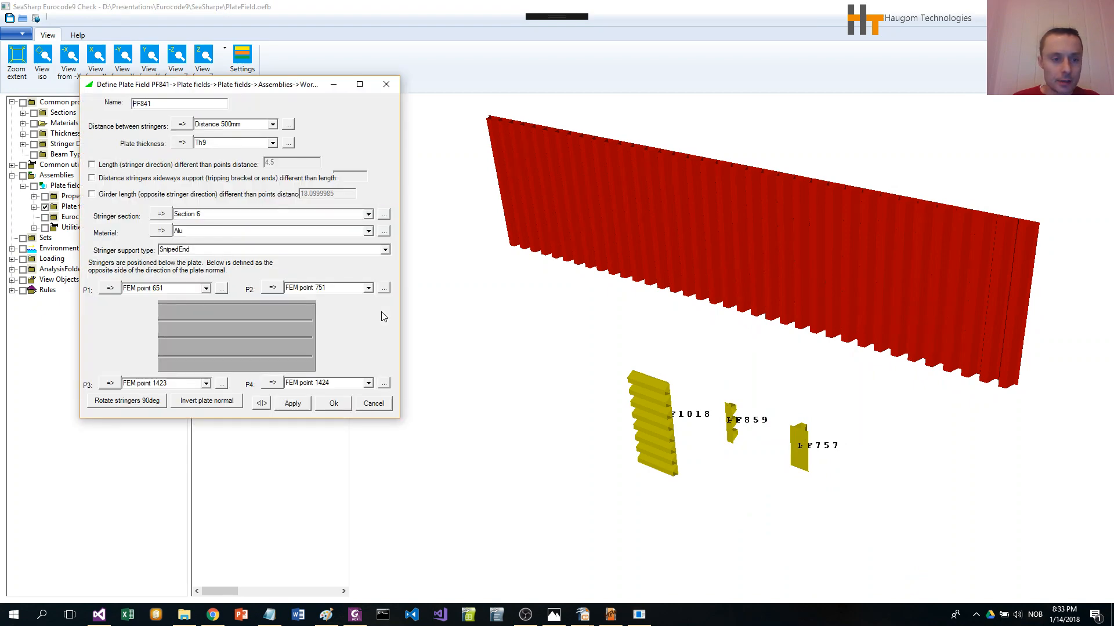
pyautogui.moveTo(215, 91); pyautogui.dragTo(249, 168)
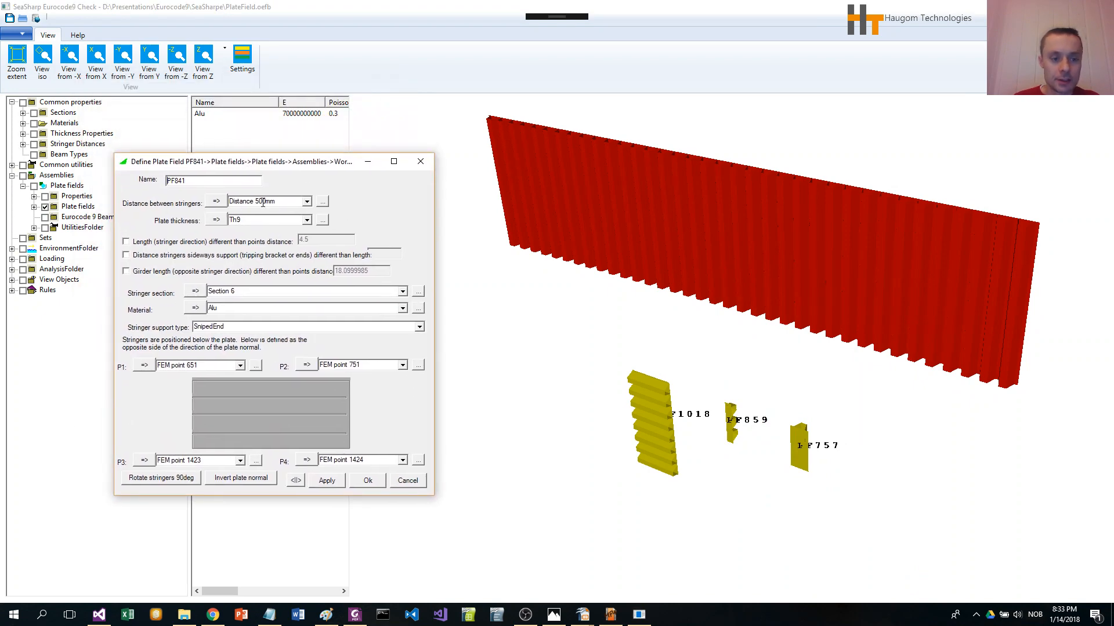
pyautogui.click(164, 479)
pyautogui.click(327, 482)
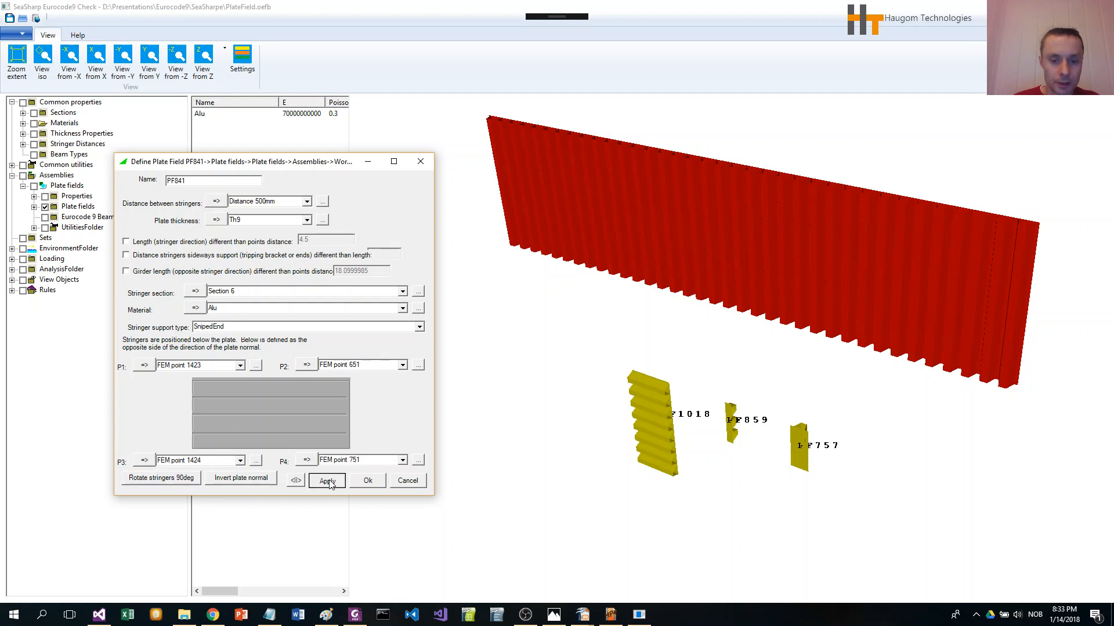
pyautogui.click(180, 481)
pyautogui.click(318, 484)
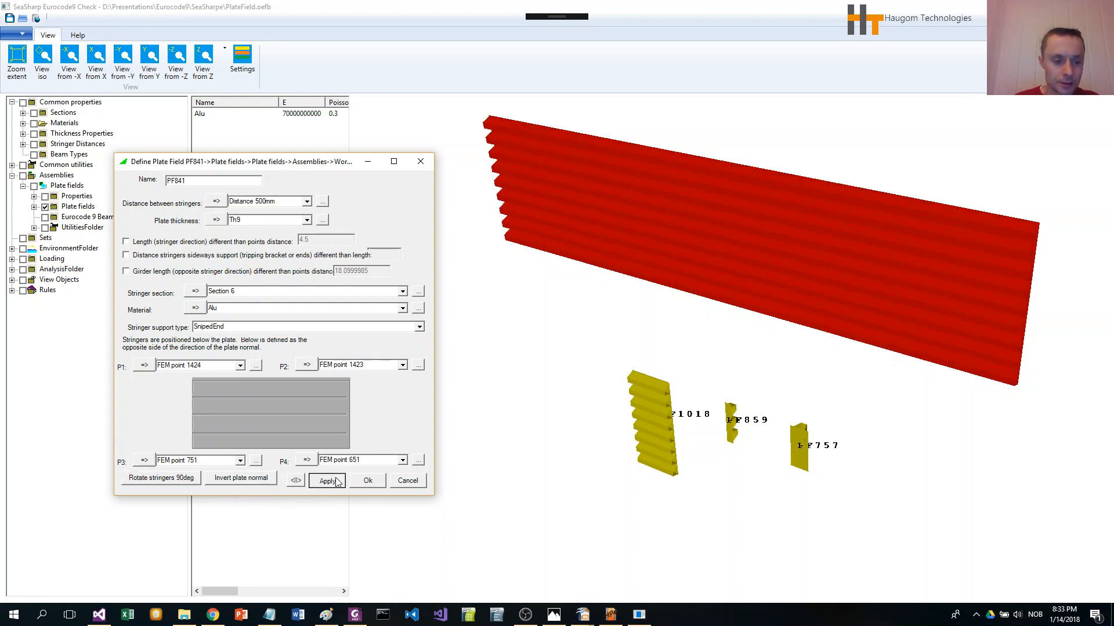
# Invert the plate normal of PF841 and apply it, and invert it back and apply again
pyautogui.click(255, 479)
pyautogui.click(327, 481)
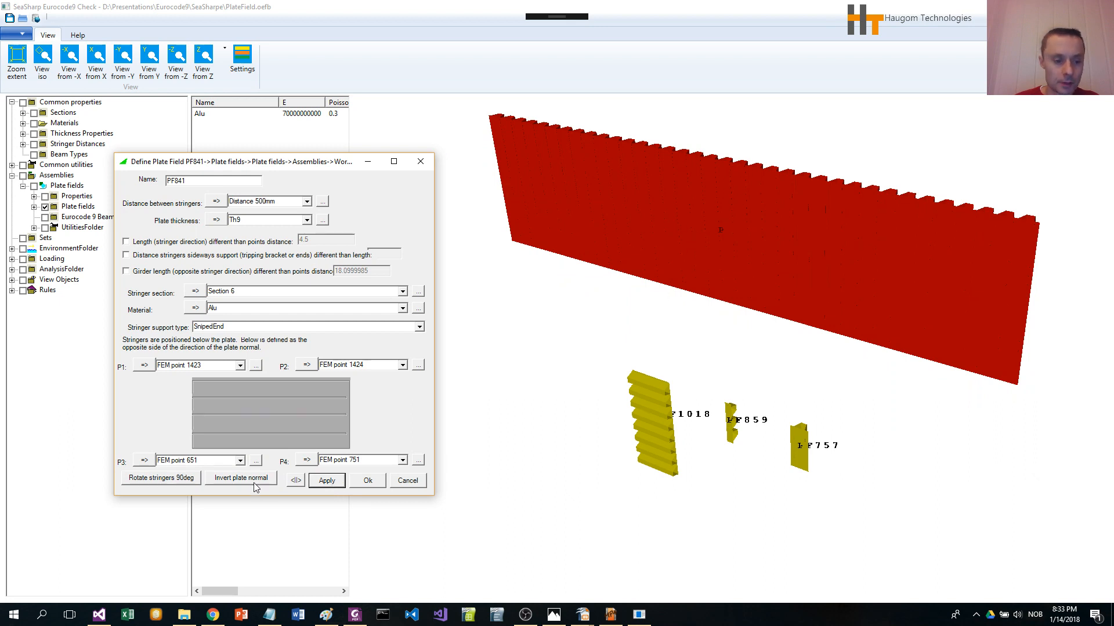
pyautogui.click(241, 480)
pyautogui.click(327, 483)
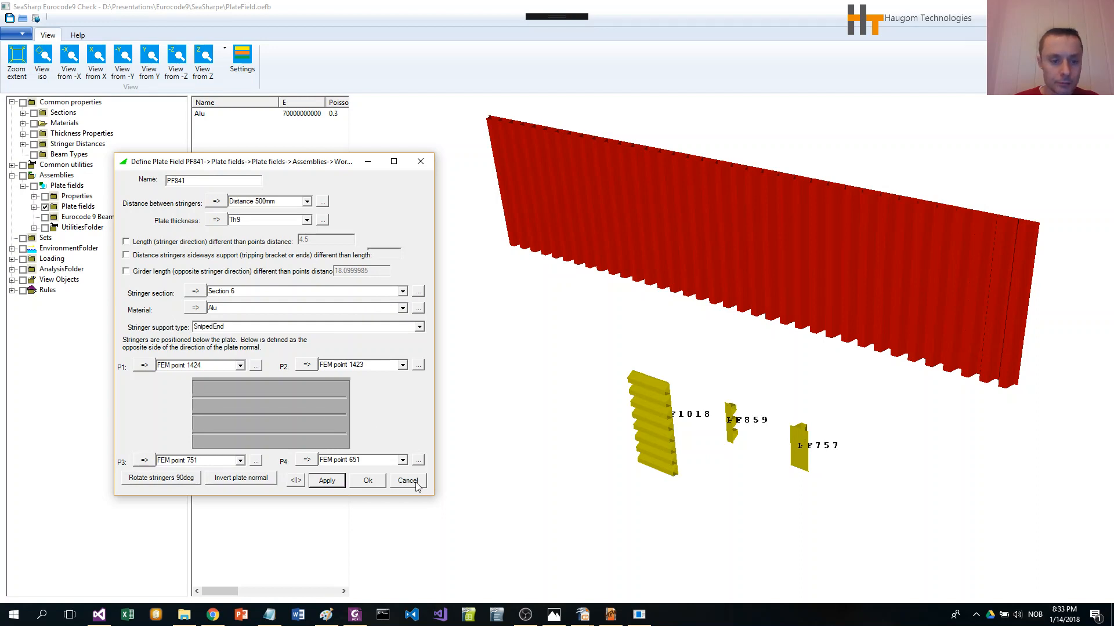
# Display the plate field assembly's utility points in the 3D view, hide them again, and close the PF841 definition without further changes
pyautogui.click(34, 229)
pyautogui.click(57, 248)
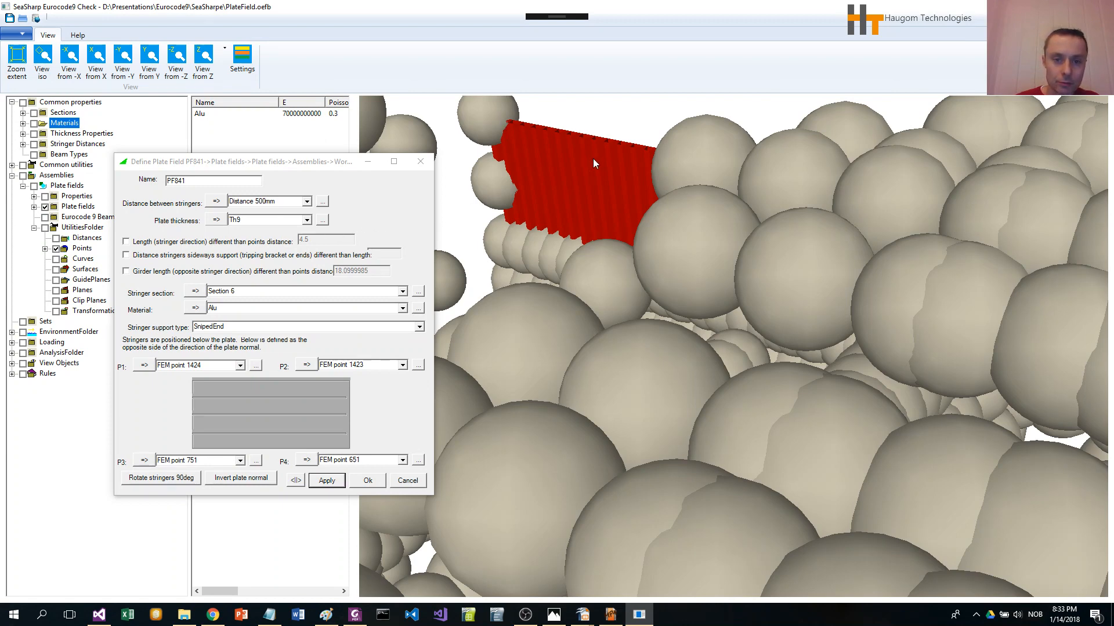
pyautogui.click(56, 249)
pyautogui.moveTo(780, 351); pyautogui.dragTo(613, 193)
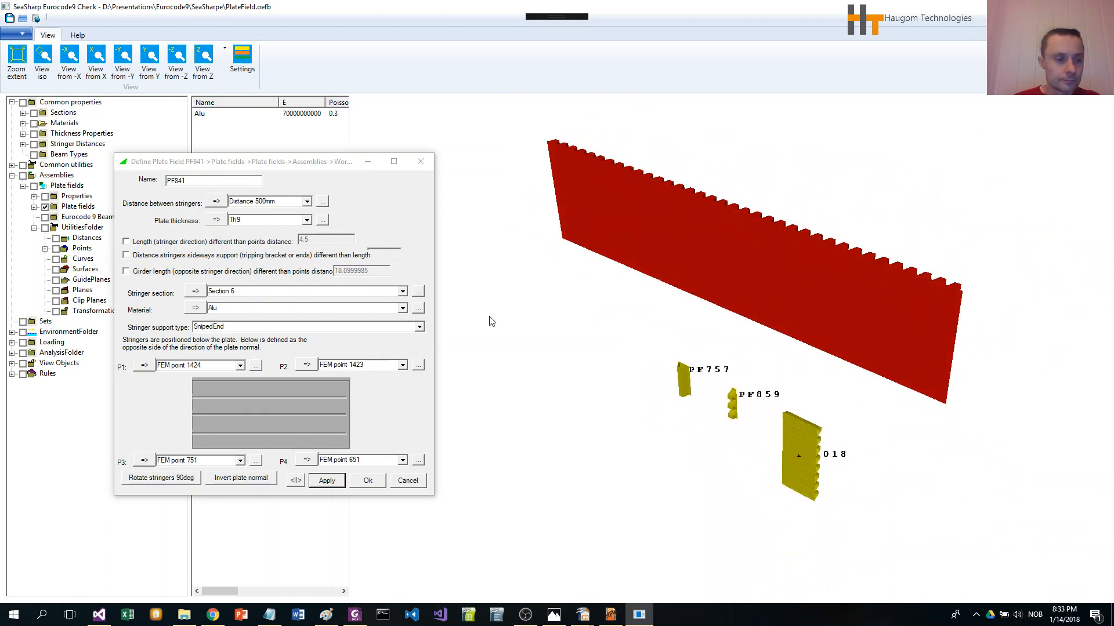
pyautogui.click(408, 481)
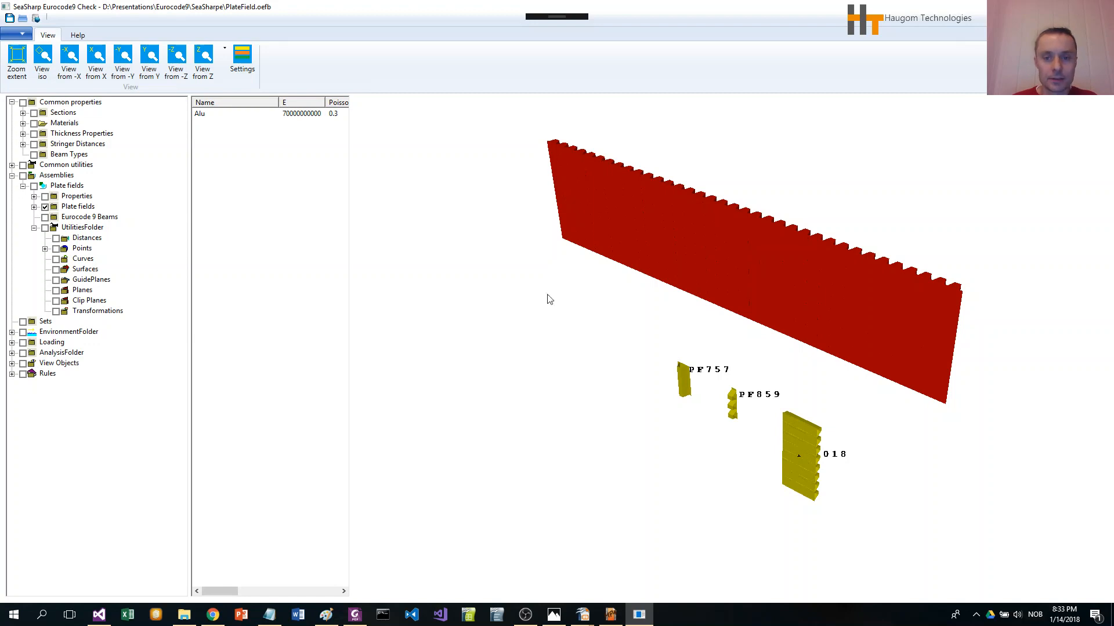
pyautogui.moveTo(561, 314); pyautogui.dragTo(559, 316)
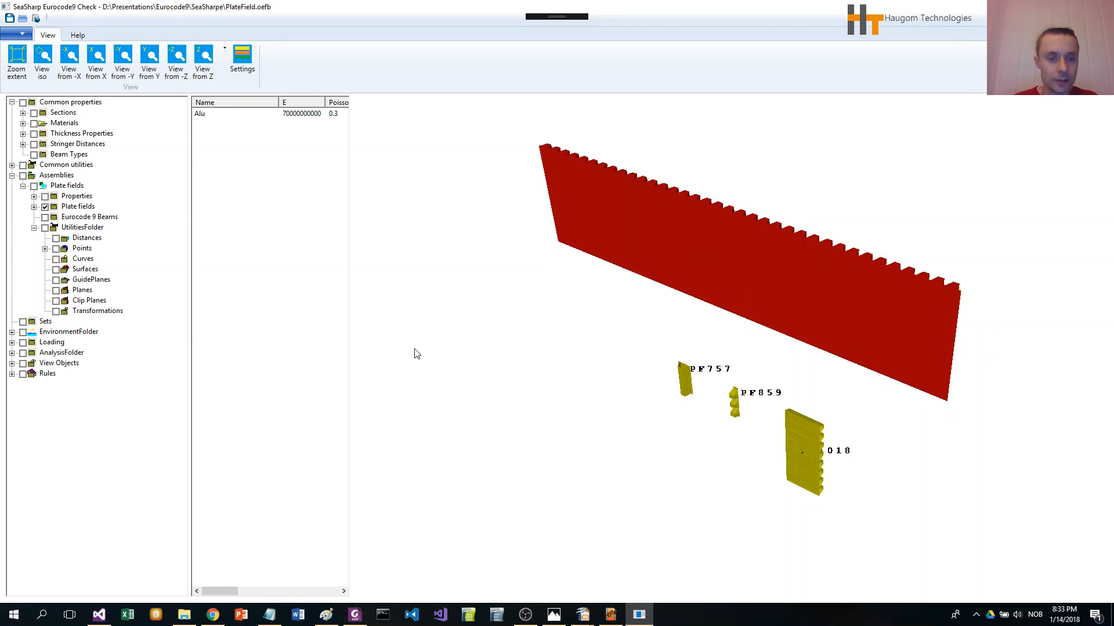